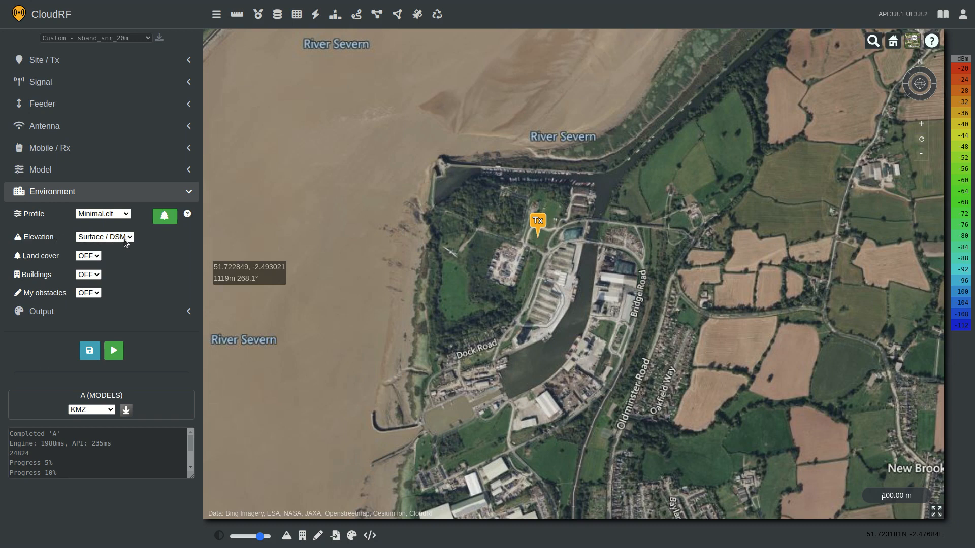
Calculate the coverage with the Surface / DSM elevation and examine the heatmap around the transmitter and across the River Severn
click(114, 351)
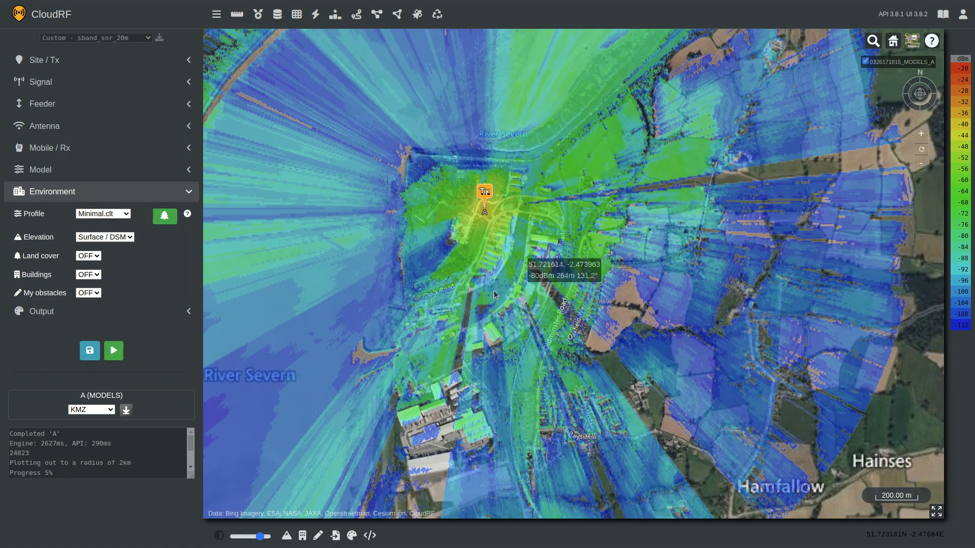
mouse_move(496, 258)
mouse_down()
mouse_move(621, 165)
mouse_move(766, 369)
mouse_up()
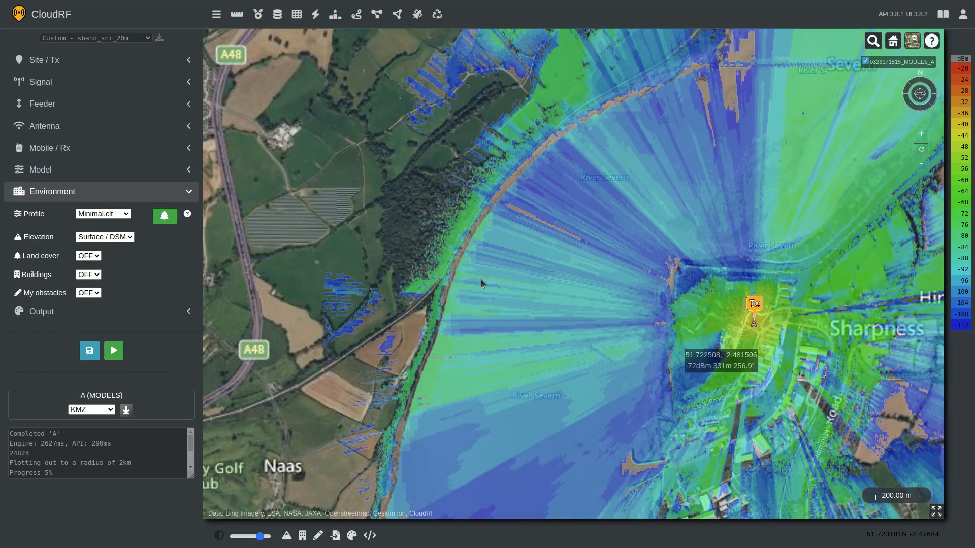
scroll(403, 205, up, 5)
scroll(505, 292, down, 3)
mouse_move(512, 313)
mouse_down()
mouse_move(521, 168)
mouse_move(500, 145)
mouse_move(332, 320)
mouse_up()
drag(691, 320, 473, 156)
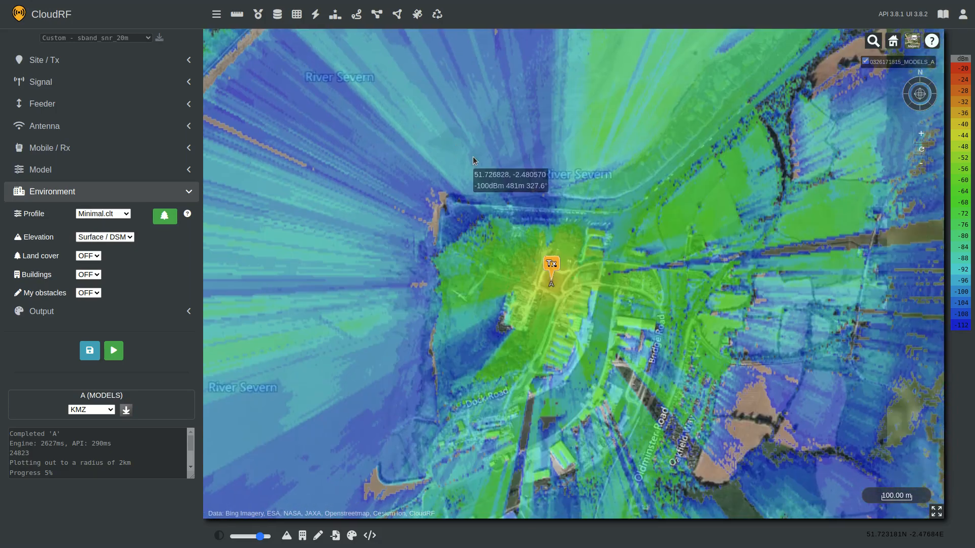
mouse_move(571, 315)
mouse_down()
mouse_move(499, 242)
mouse_move(528, 275)
mouse_up()
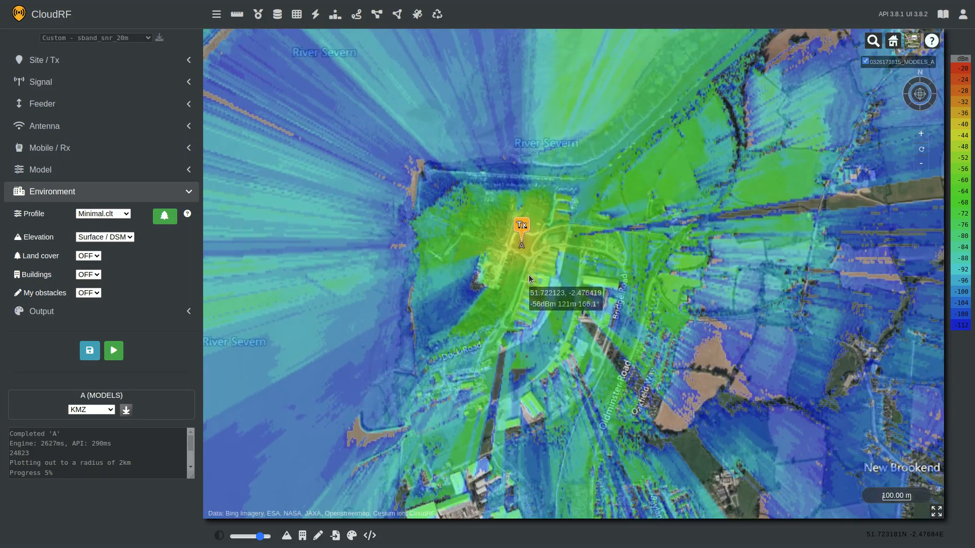
Clear the existing heatmap and recalculate the coverage with the elevation set to Terrain / DTM
click(438, 16)
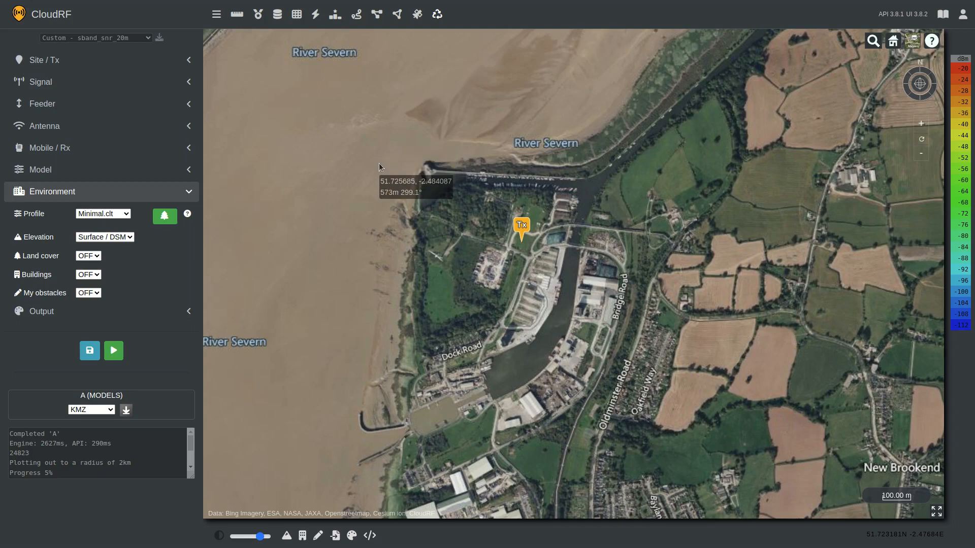
click(124, 237)
click(123, 252)
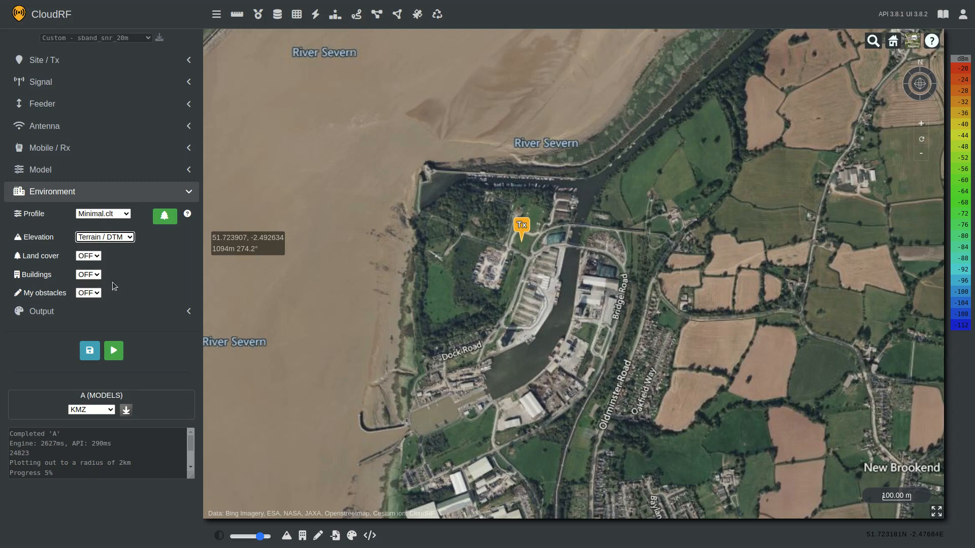
click(115, 351)
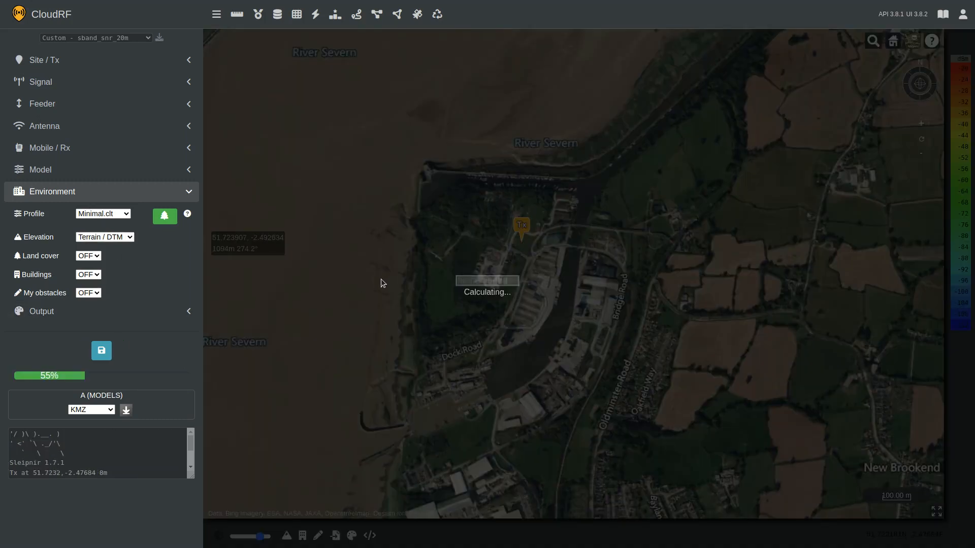
scroll(556, 234, down, 3)
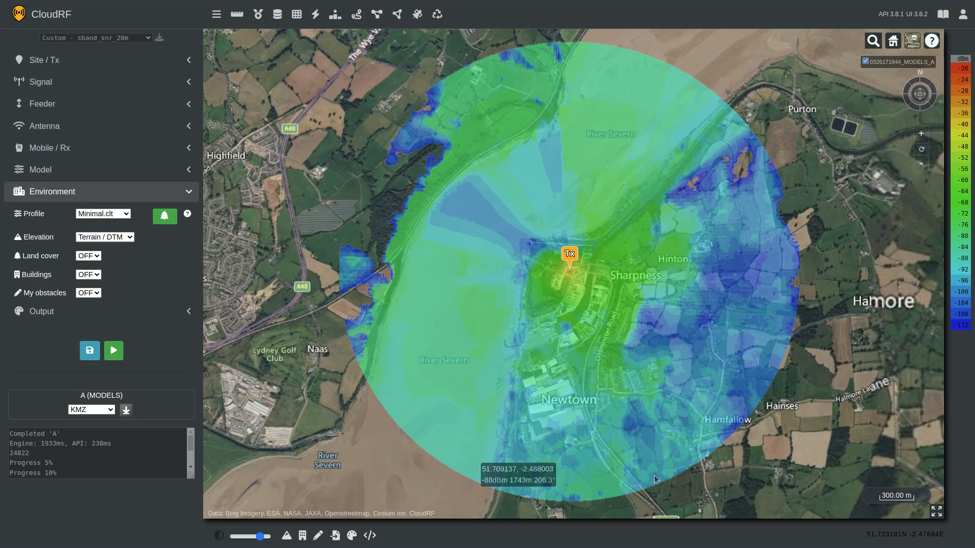
scroll(573, 300, up, 5)
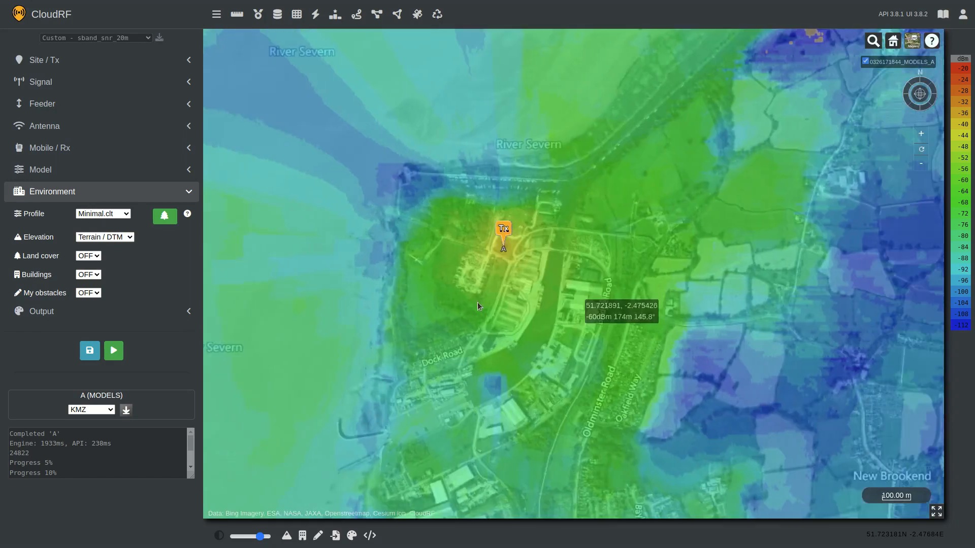
scroll(473, 305, down, 5)
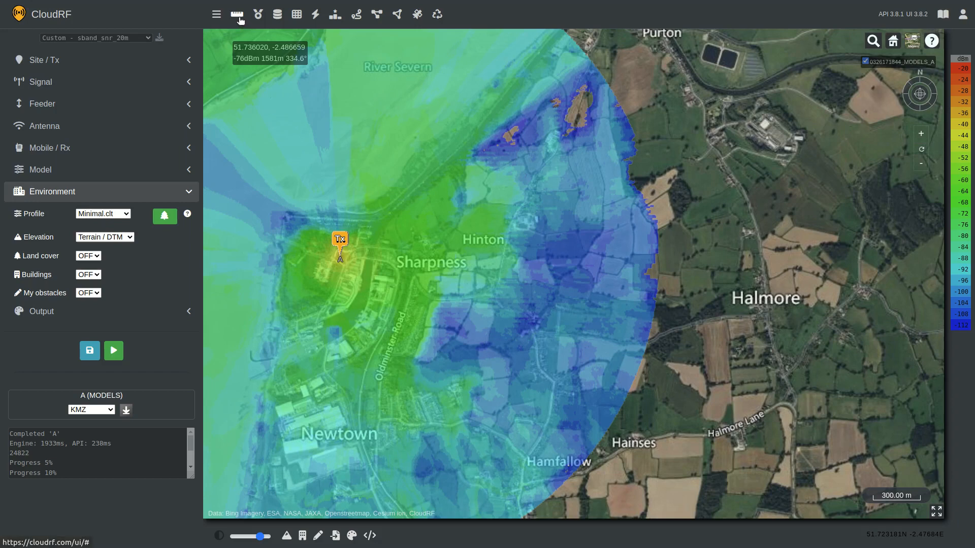
Plot the path profile to a receiver on the coverage's eastern edge beyond Hinton, and replot it with land cover turned on
click(238, 15)
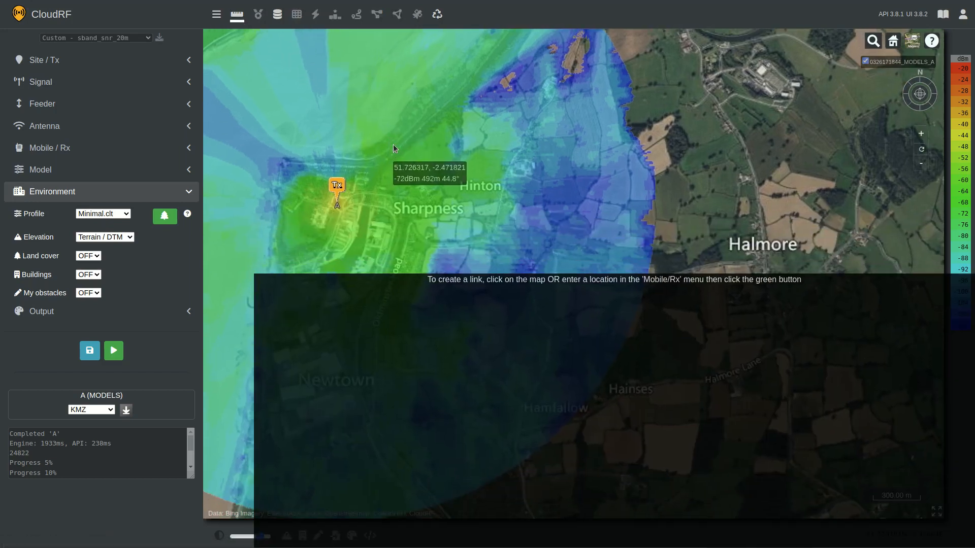
click(638, 184)
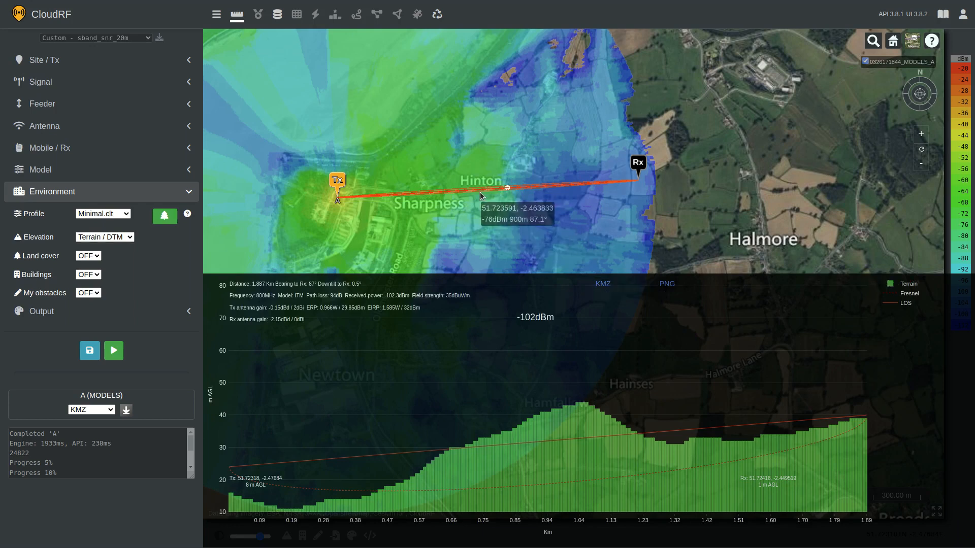
drag(463, 199, 501, 188)
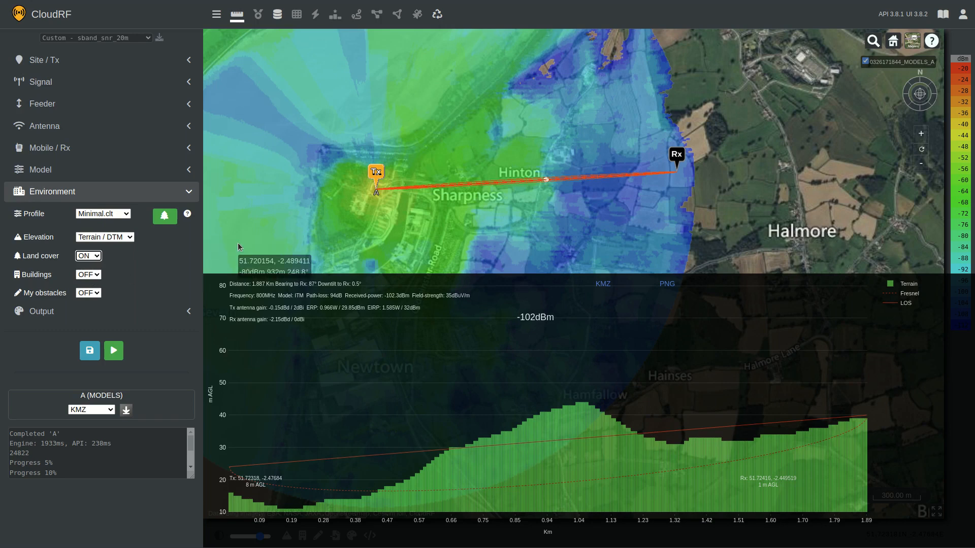
click(680, 175)
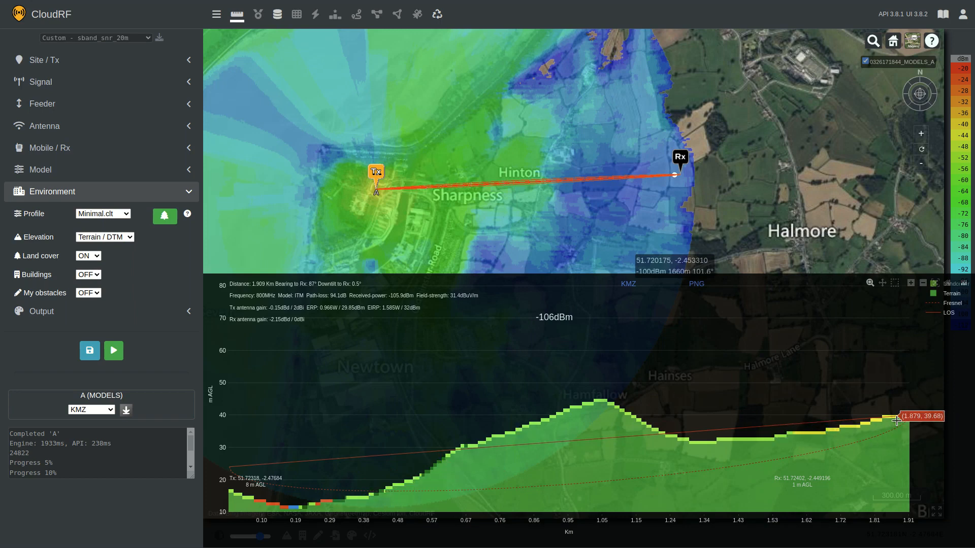
click(237, 15)
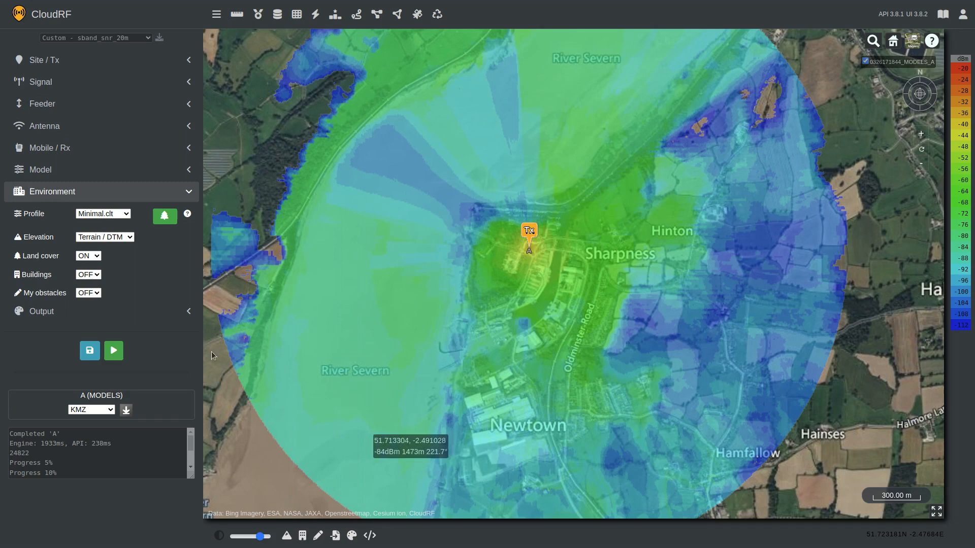
Recalculate the coverage with land cover on and compare it against the terrain-only layer, leaving that older layer hidden
click(114, 351)
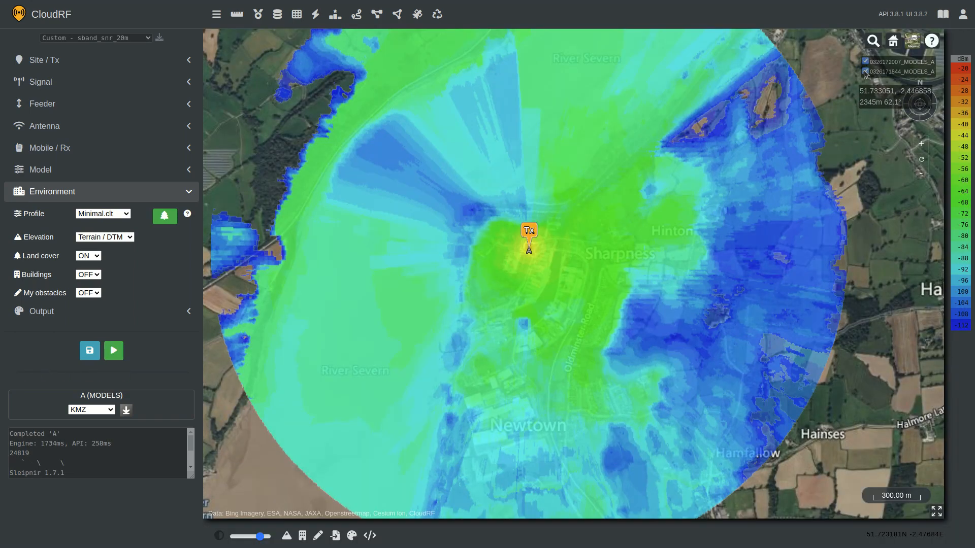
click(865, 72)
click(866, 72)
click(866, 71)
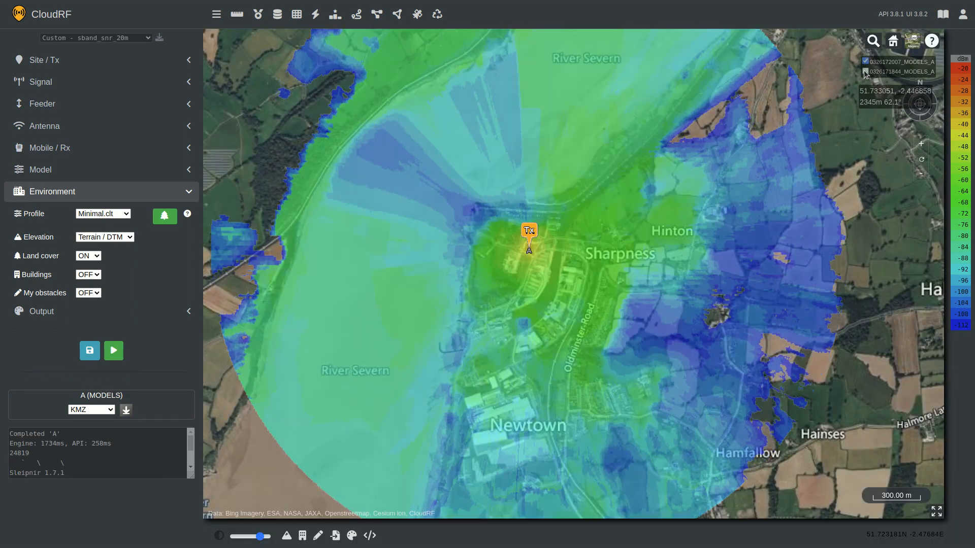
click(866, 72)
click(866, 72)
click(866, 72)
click(866, 72)
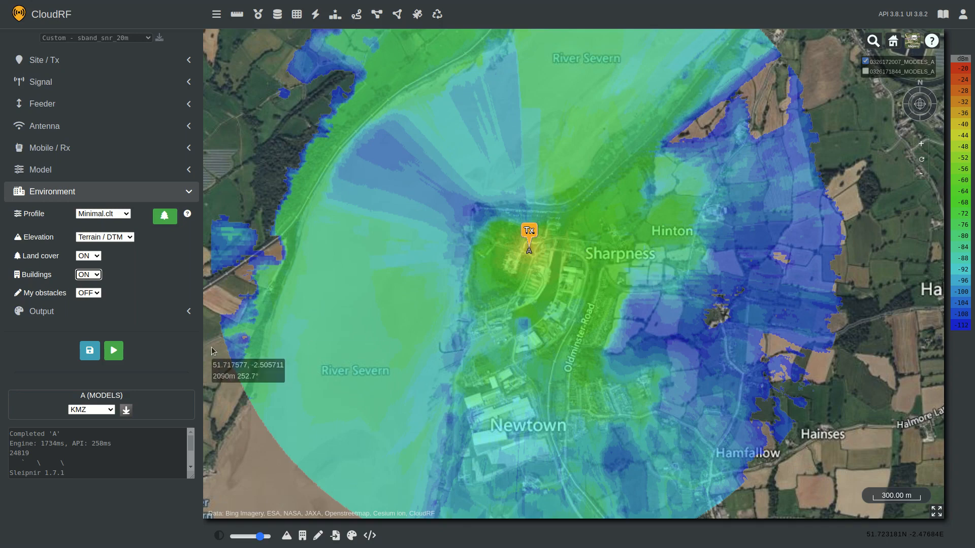
Recalculate the coverage with buildings turned on and hide the land-cover-only layer to examine the new heatmap alone
click(112, 351)
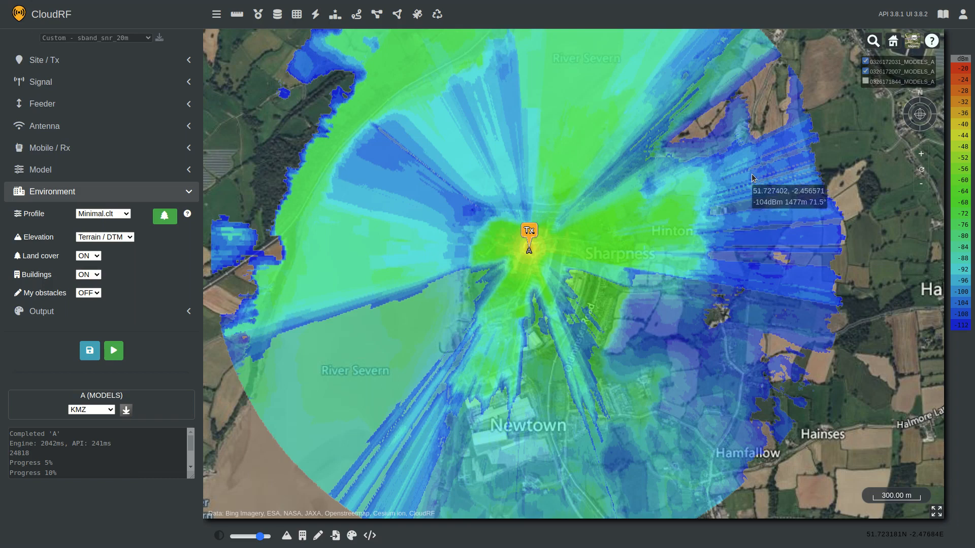
click(866, 71)
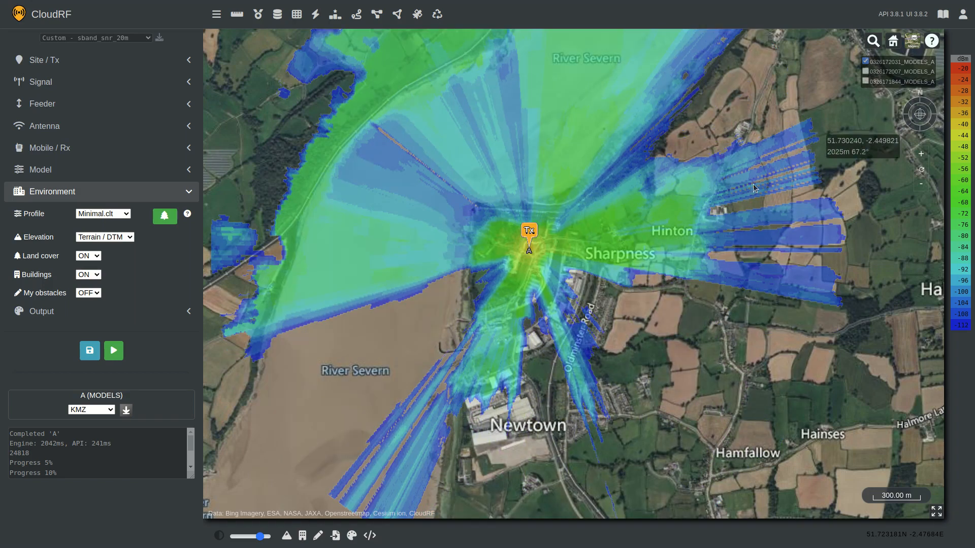
scroll(547, 285, up, 5)
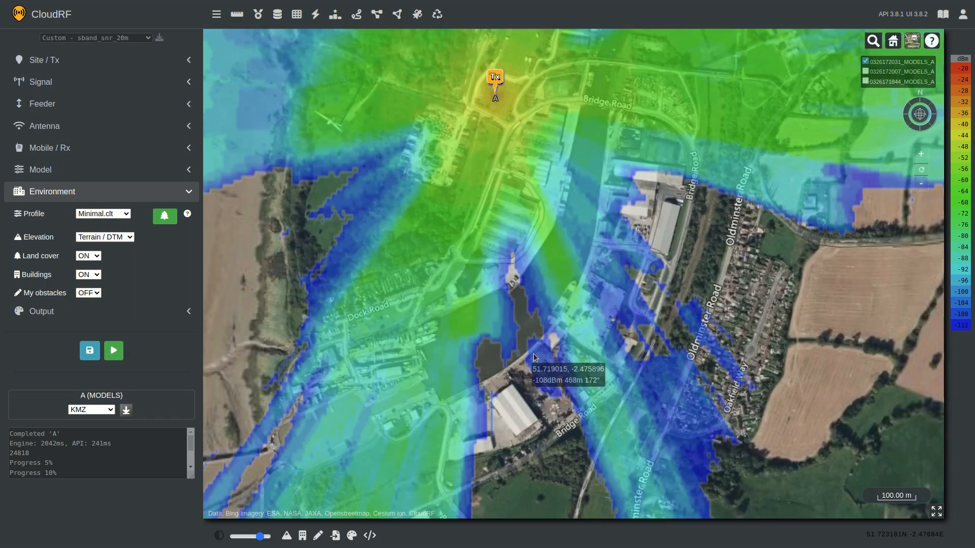
scroll(535, 354, down, 3)
drag(537, 345, 569, 192)
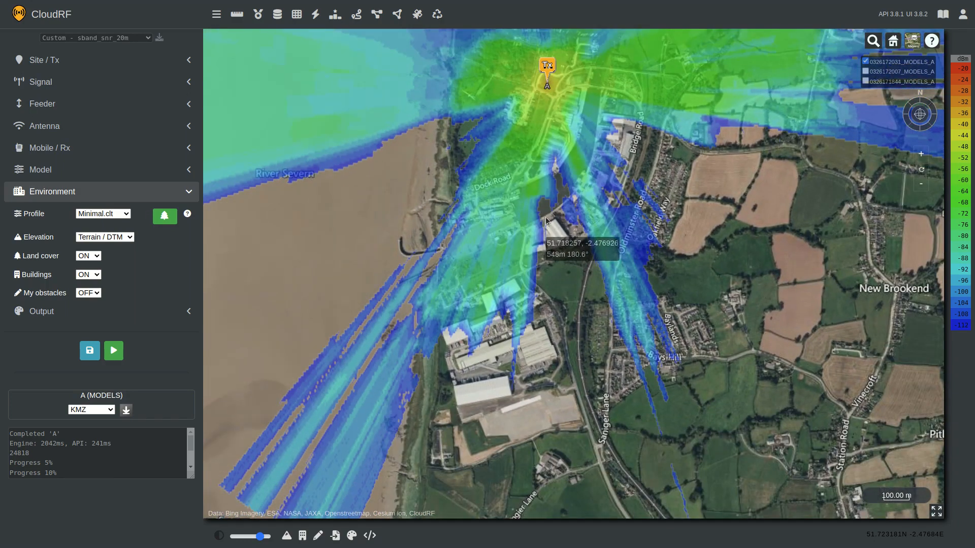
drag(551, 241, 526, 335)
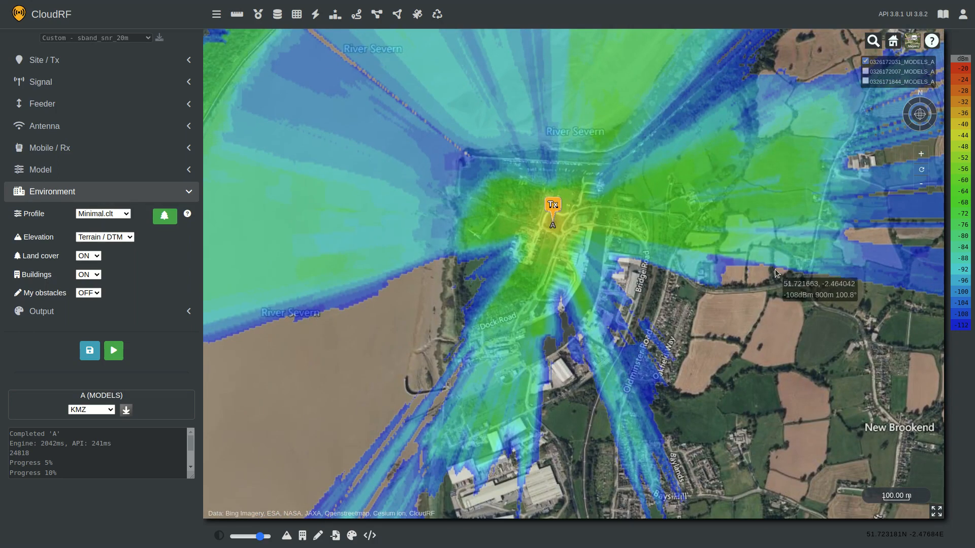
scroll(609, 284, down, 5)
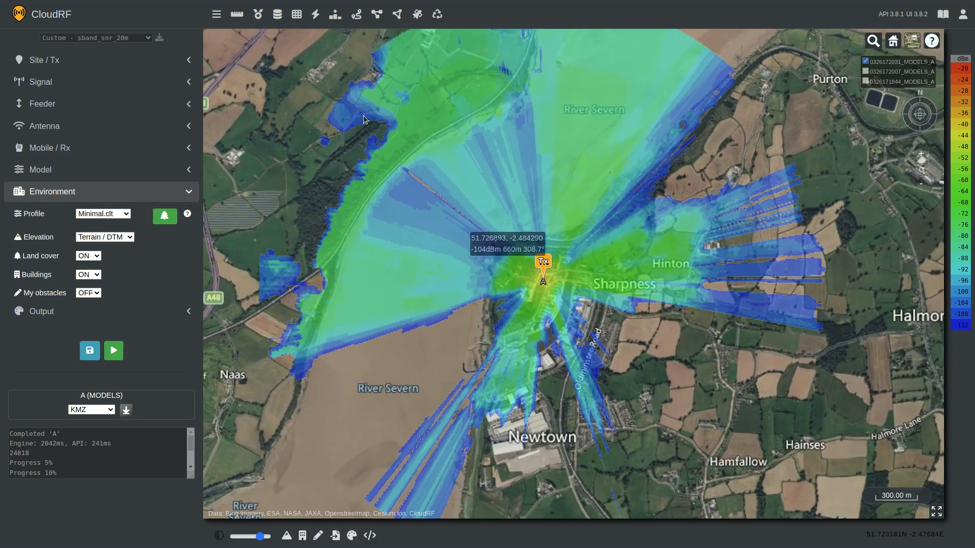
Plot the path profile from the transmitter to a receiver just south of the large Newtown buildings, and close the profile view
click(237, 13)
drag(549, 175, 598, 44)
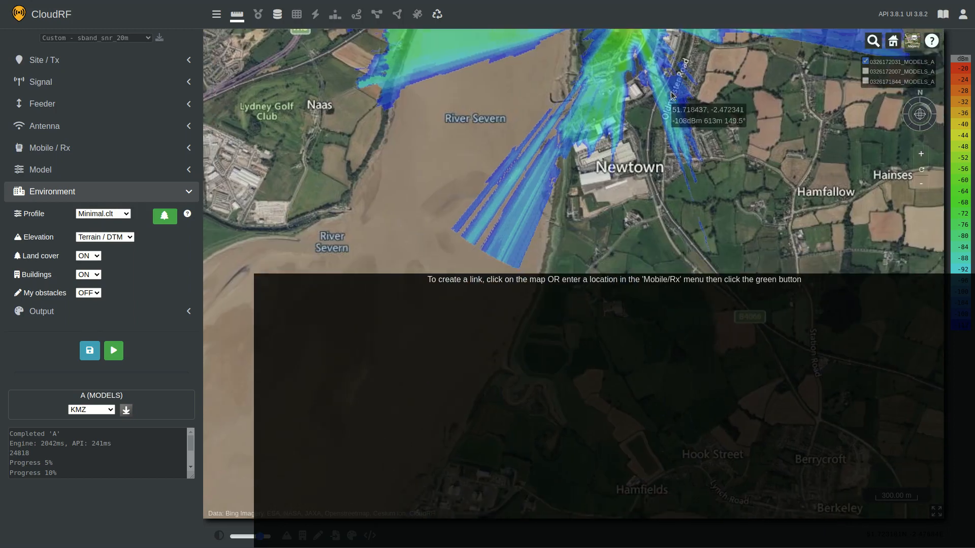
click(598, 210)
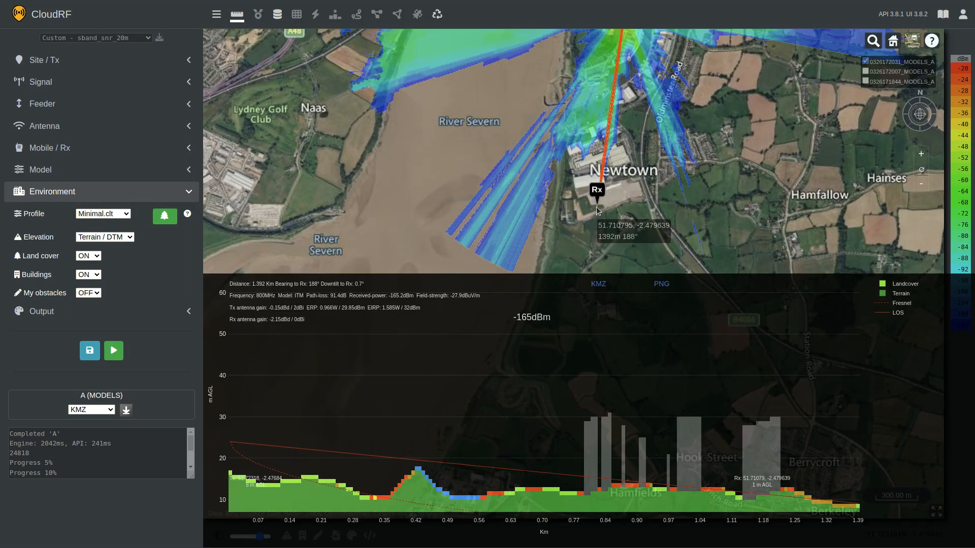
drag(679, 172, 589, 333)
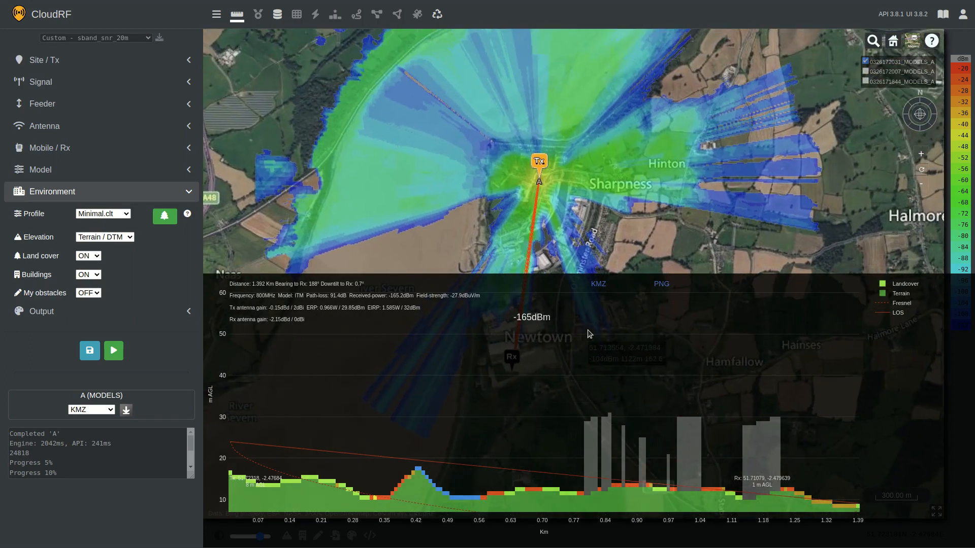
drag(540, 264, 526, 201)
click(236, 18)
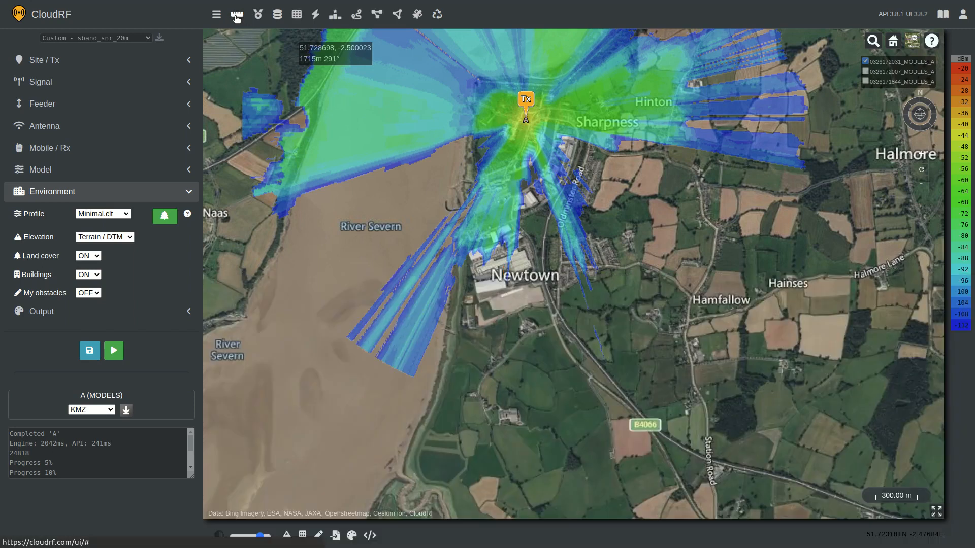
Open the clutter manager, name the new profile GLOS1 and set the mean building attenuation to 0.1 dB/m
scroll(506, 248, up, 5)
drag(558, 117, 564, 298)
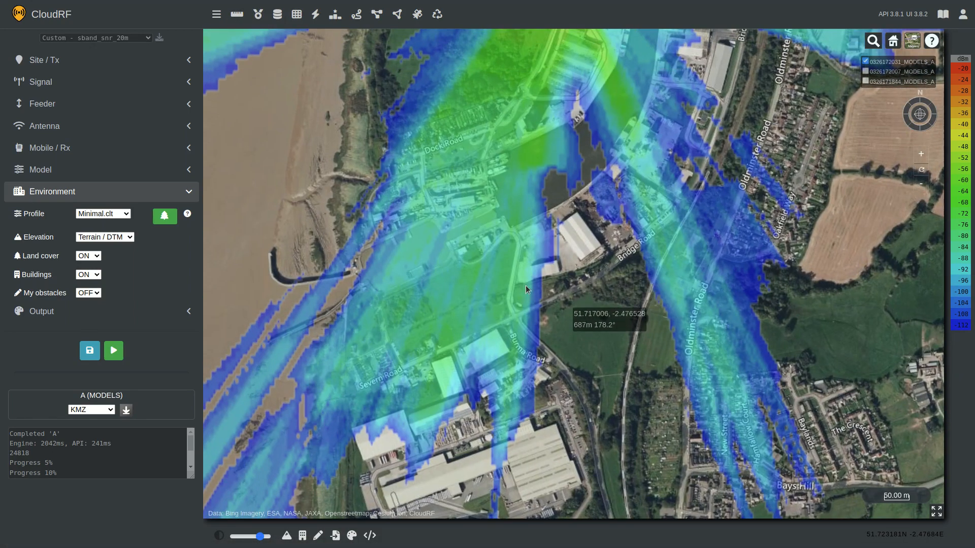
scroll(556, 300, down, 3)
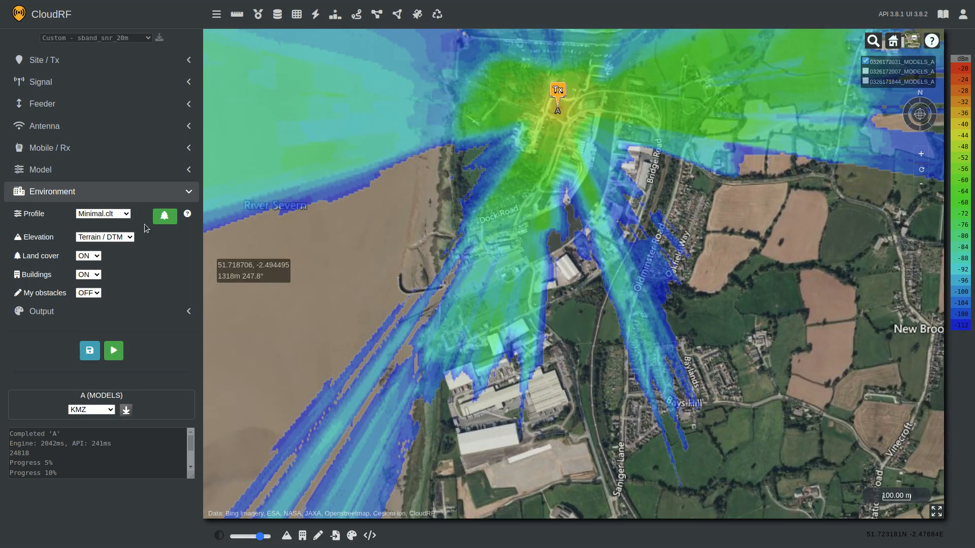
scroll(593, 300, down, 3)
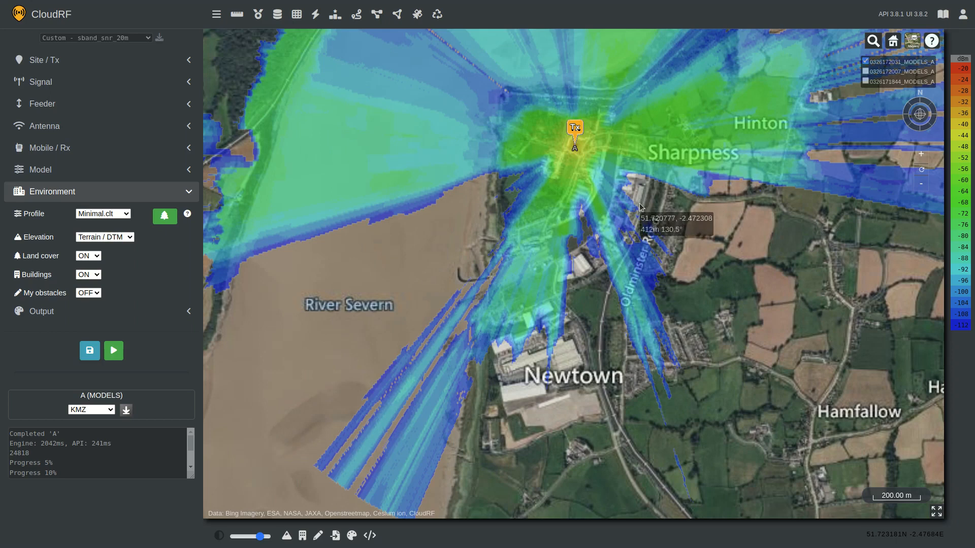
click(172, 220)
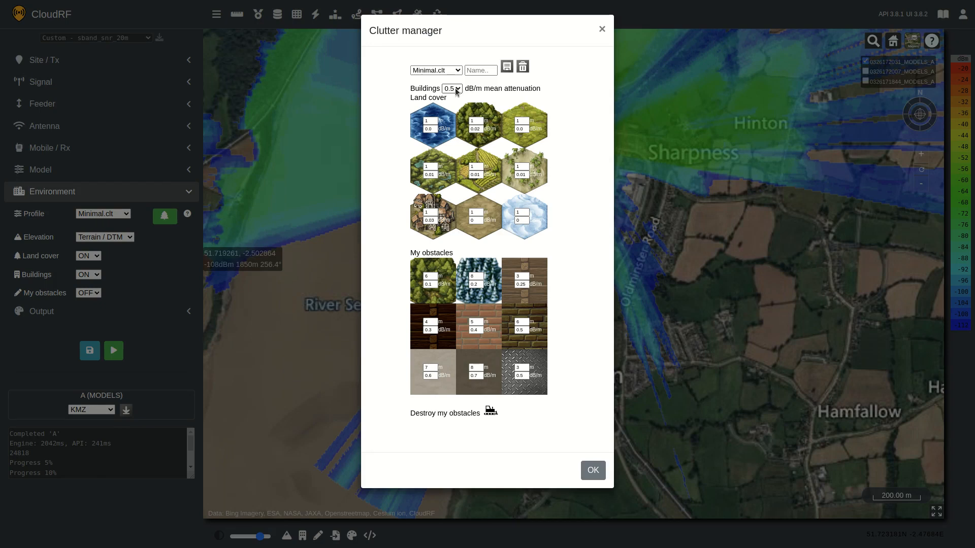
click(480, 70)
text(GLOS1)
drag(566, 109, 503, 97)
click(456, 89)
click(454, 97)
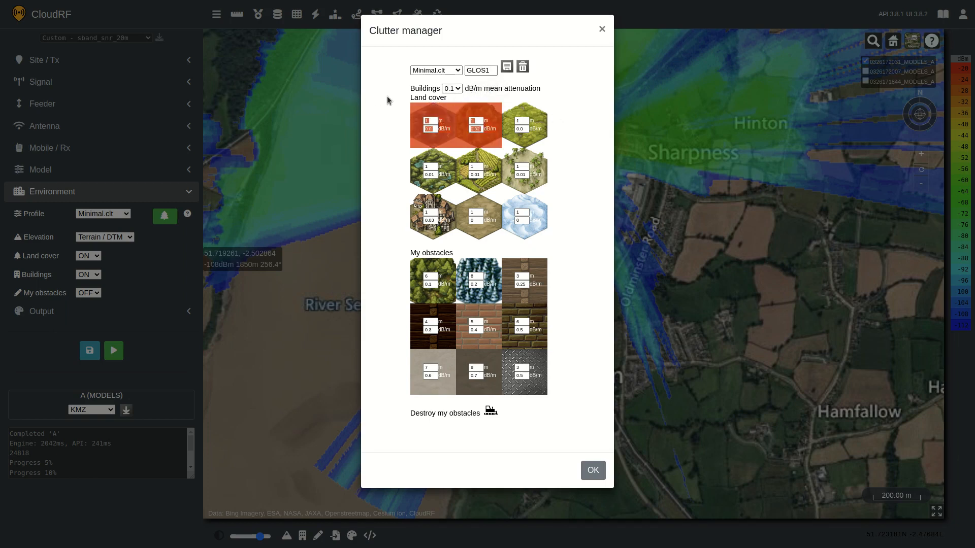
Set the forest land cover height to 8 m and save the clutter profile
click(554, 146)
click(476, 121)
text(8)
click(574, 150)
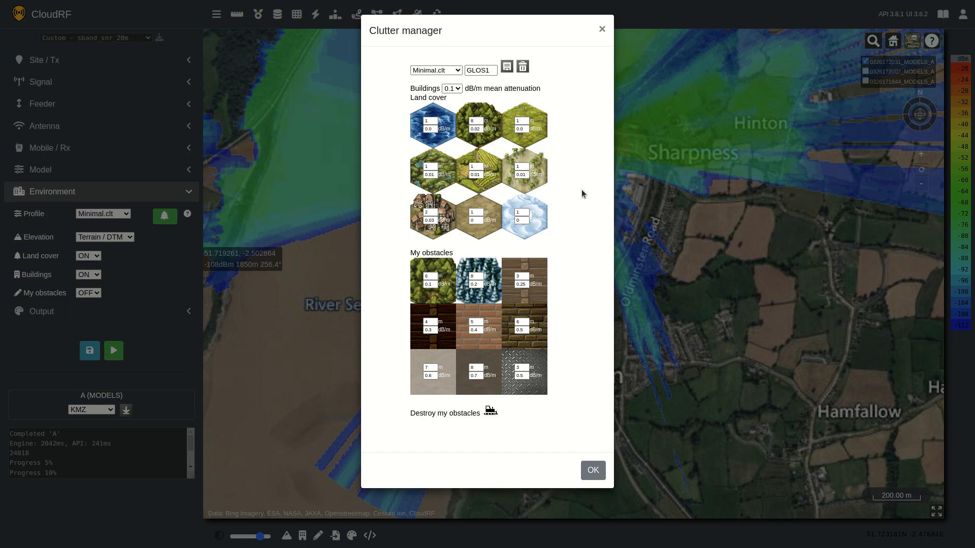
click(507, 68)
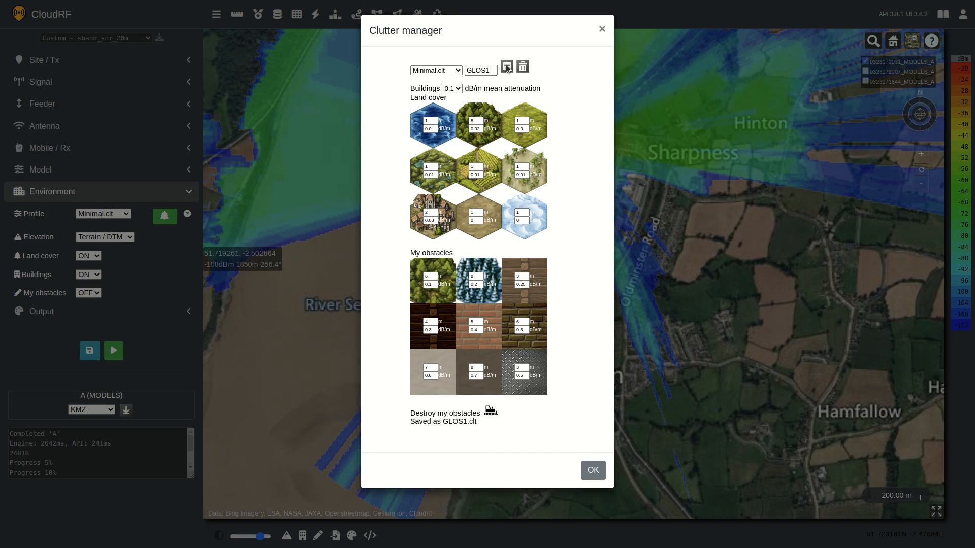
click(593, 471)
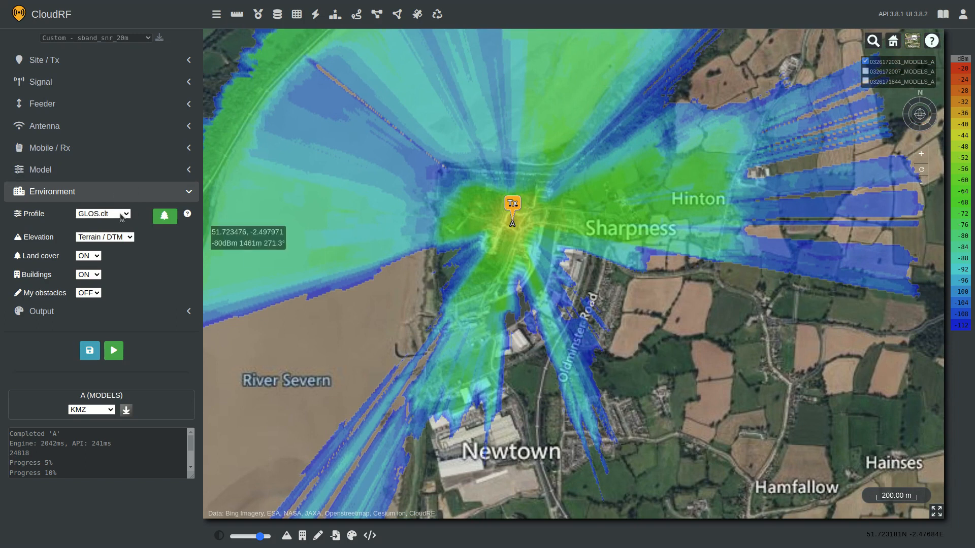
click(118, 278)
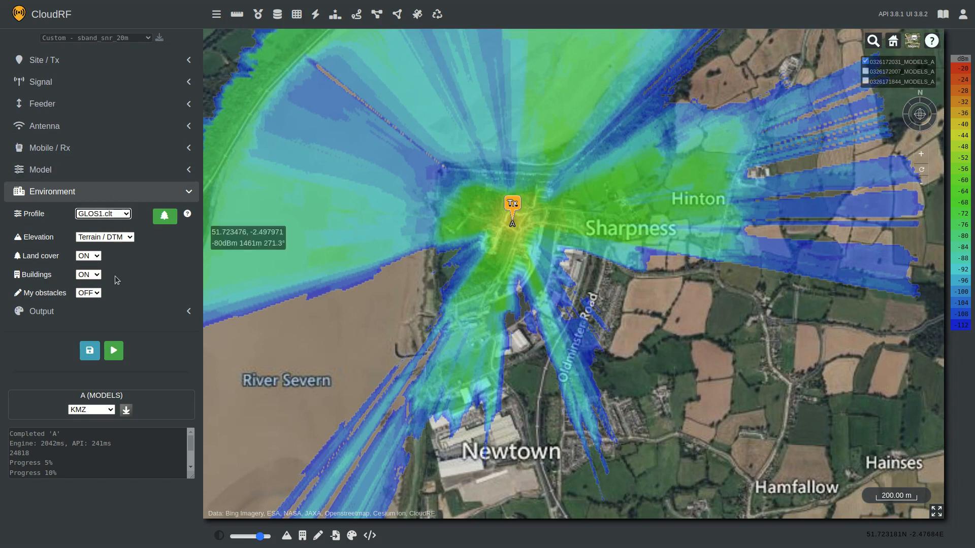
click(114, 352)
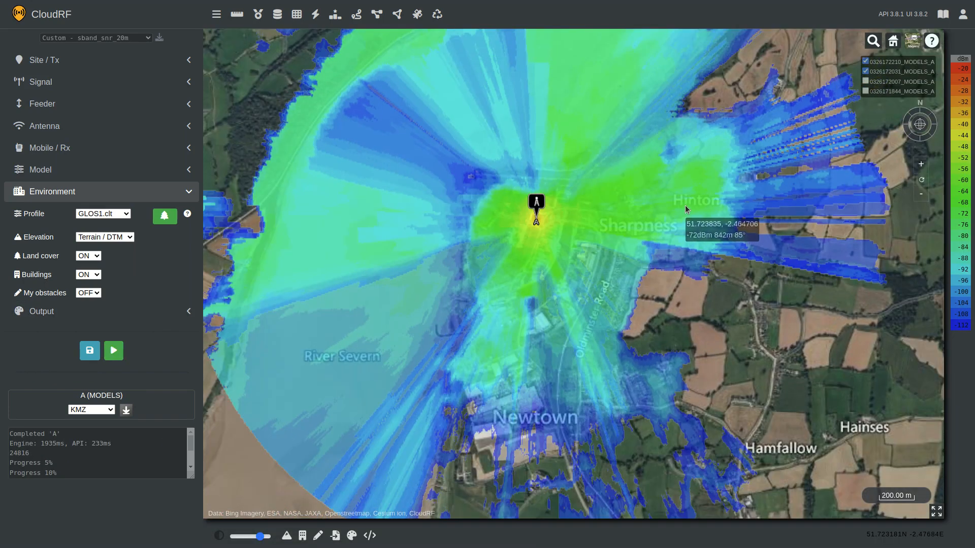
click(866, 71)
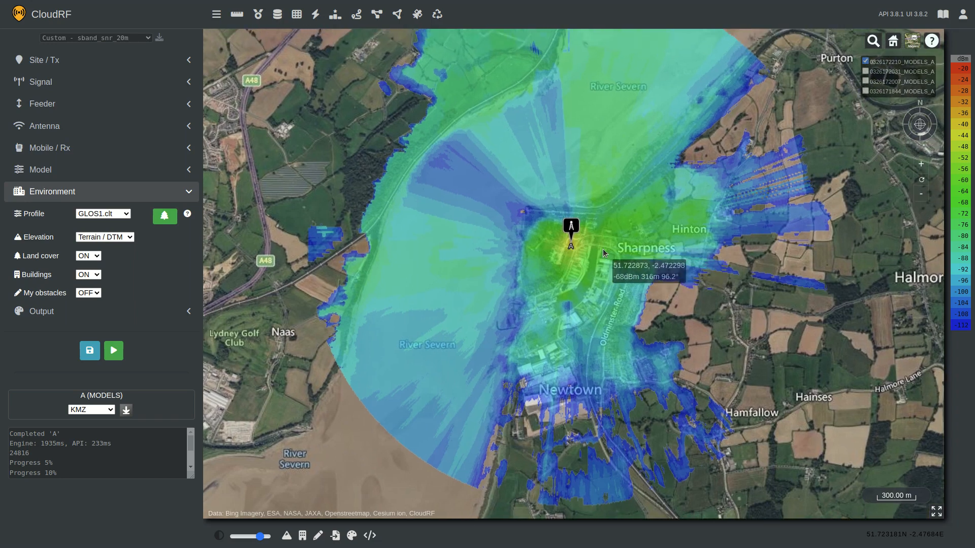
Plot the path profile from the transmitter to a receiver in the woodland across the River Severn, and close the profile view
scroll(382, 194, up, 5)
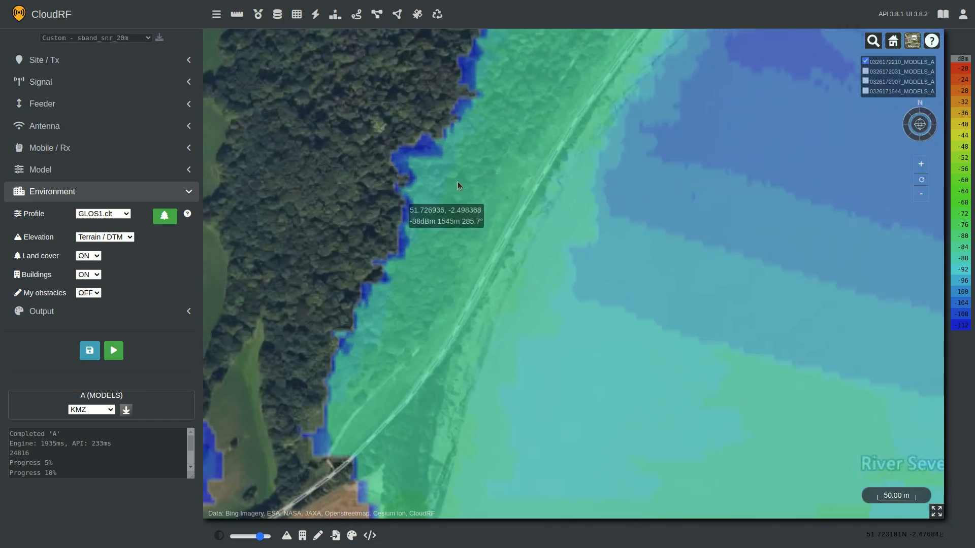
drag(458, 183, 508, 194)
scroll(629, 224, down, 2)
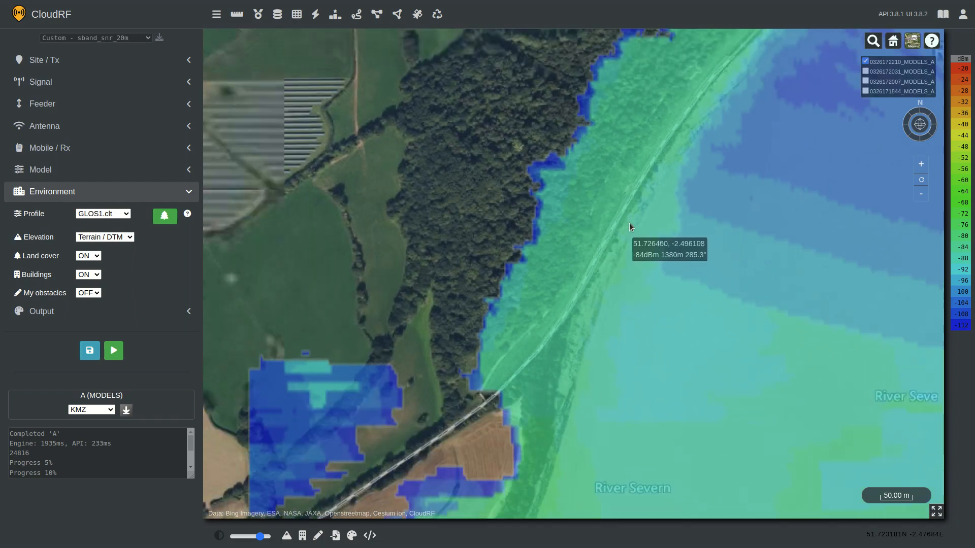
drag(563, 289, 538, 288)
scroll(560, 263, down, 3)
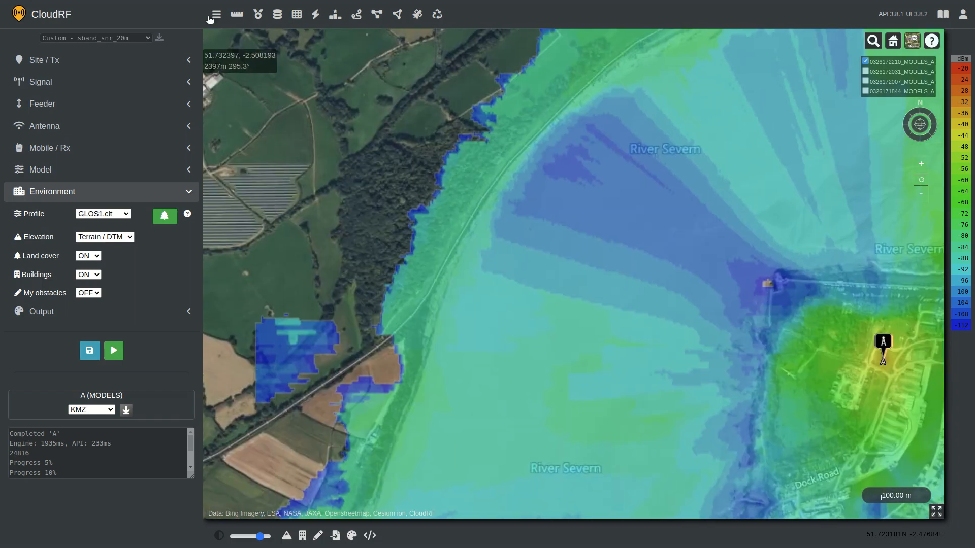
click(238, 16)
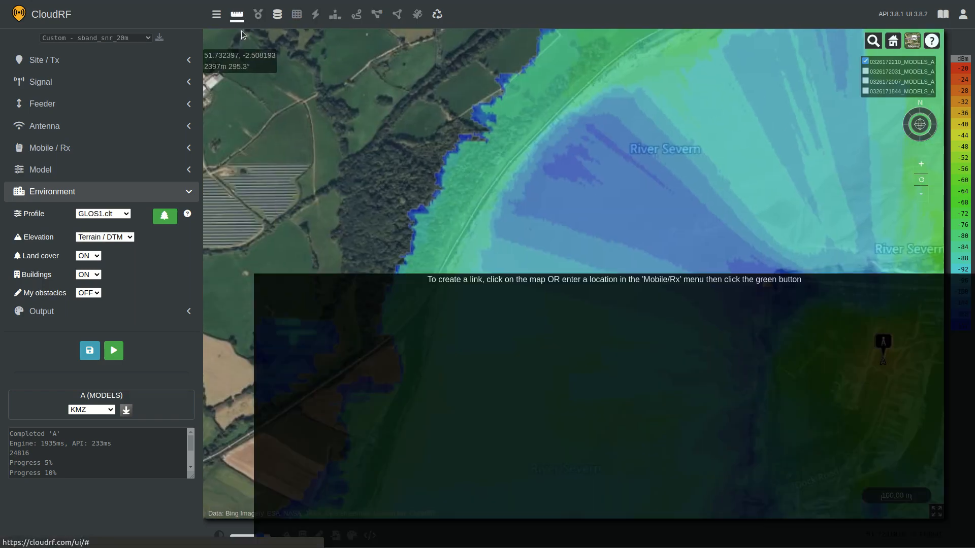
click(389, 203)
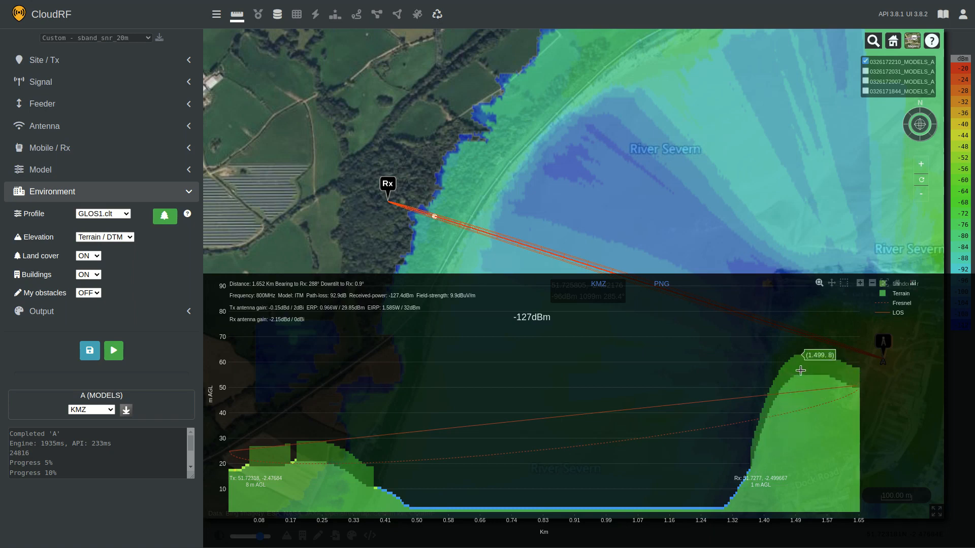
click(243, 22)
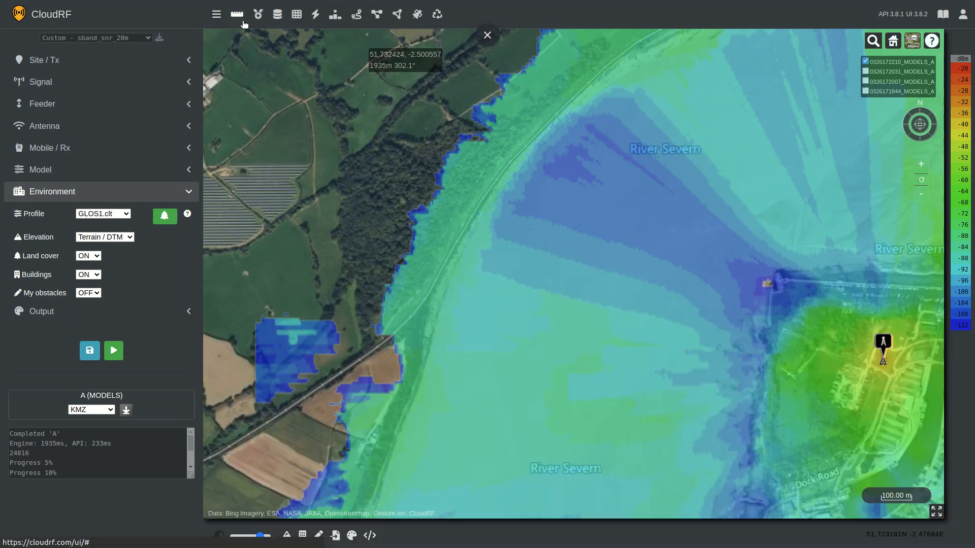
Compare the GLOS1 heatmap with the previous buildings heatmap around Newtown by swapping their visibility, and leave only the GLOS1 layer shown
scroll(601, 272, down, 3)
drag(695, 304, 507, 266)
scroll(568, 292, up, 6)
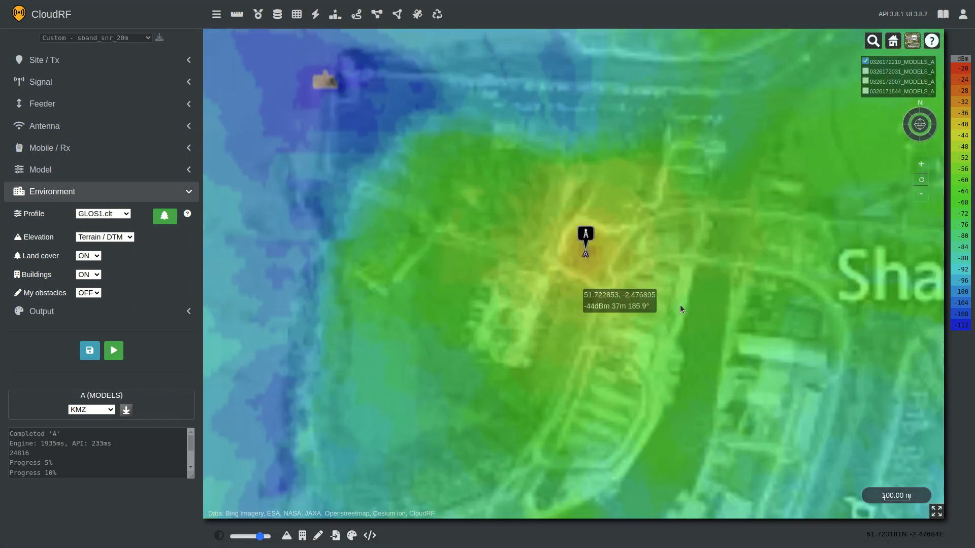
drag(771, 336, 608, 182)
scroll(612, 178, down, 5)
drag(662, 334, 652, 286)
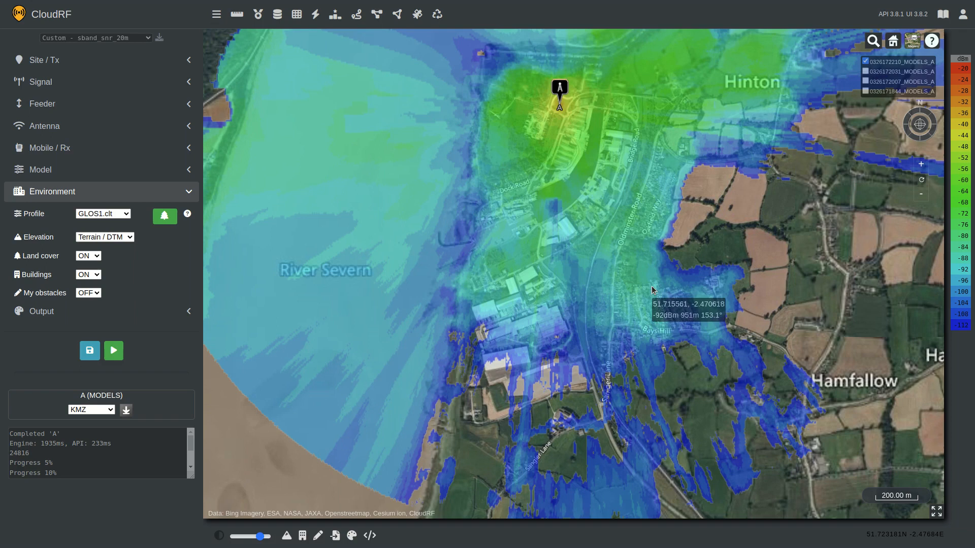
click(866, 72)
click(866, 62)
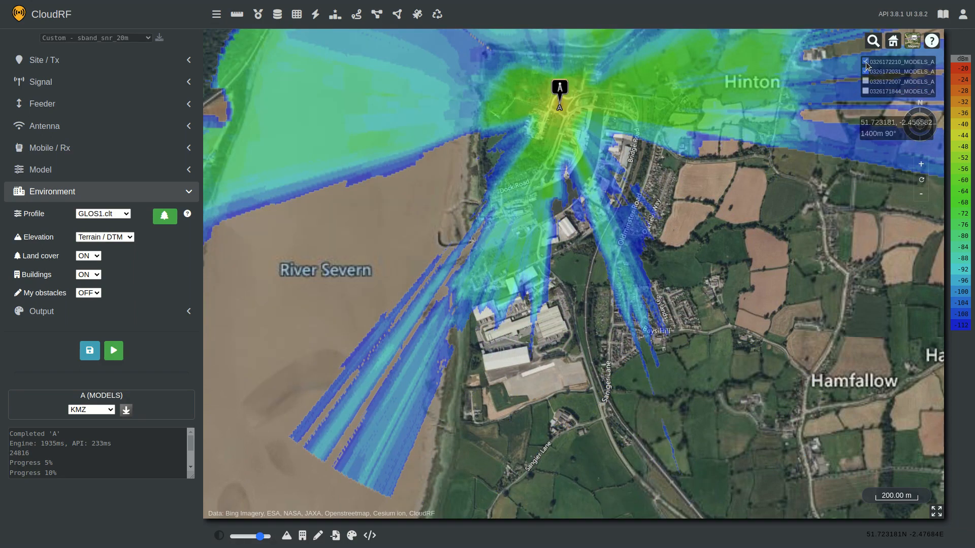
click(866, 72)
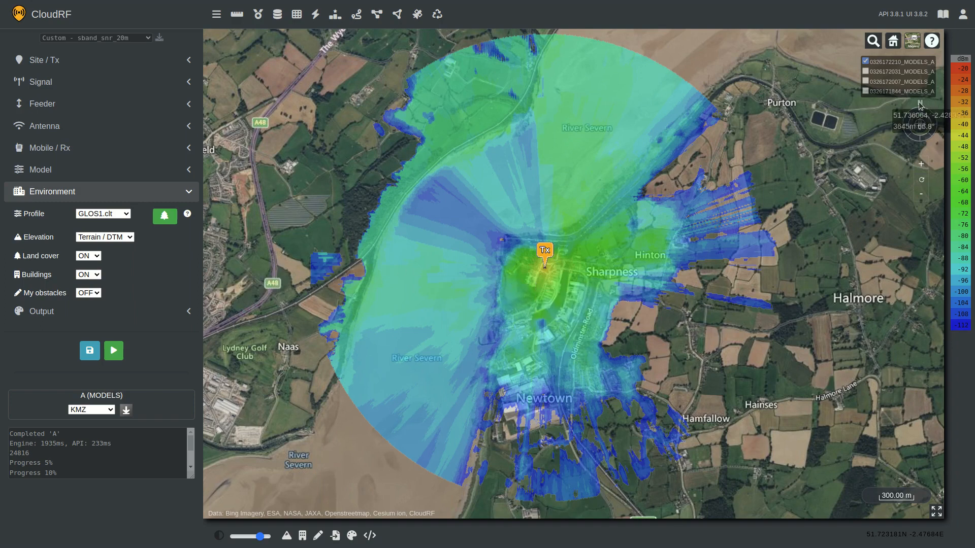
Hide the remaining heatmap and examine the warehouses and open ground around the Sharpness docks
click(866, 61)
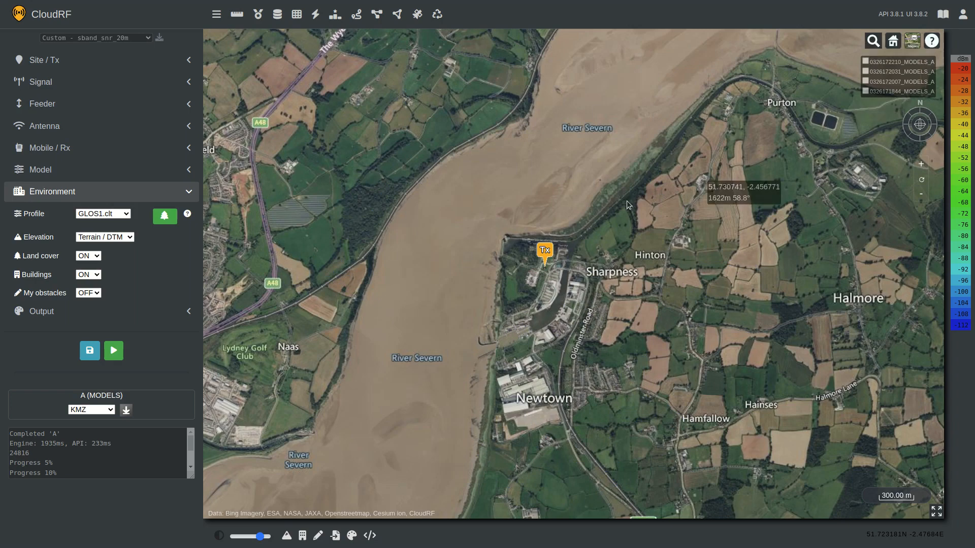
scroll(541, 291, up, 3)
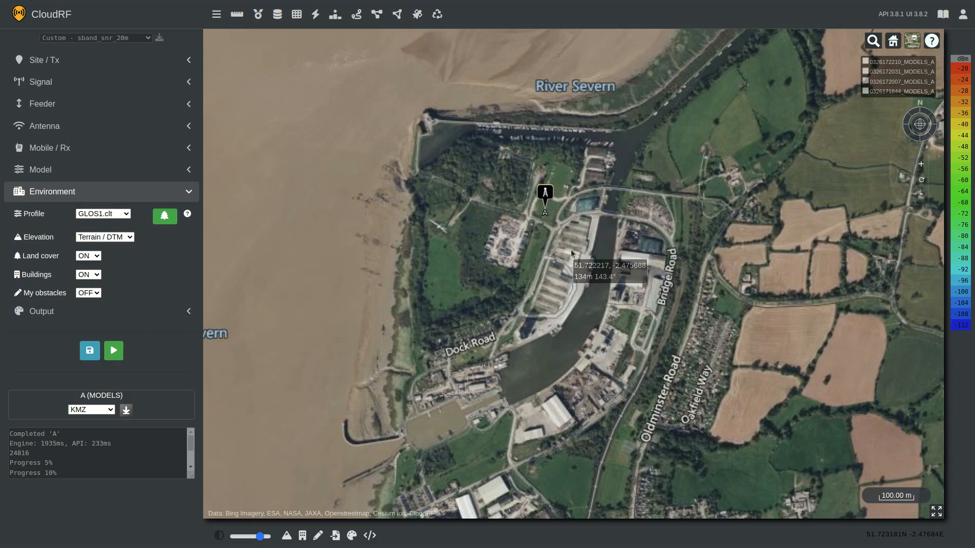
scroll(567, 249, up, 1)
scroll(585, 291, down, 2)
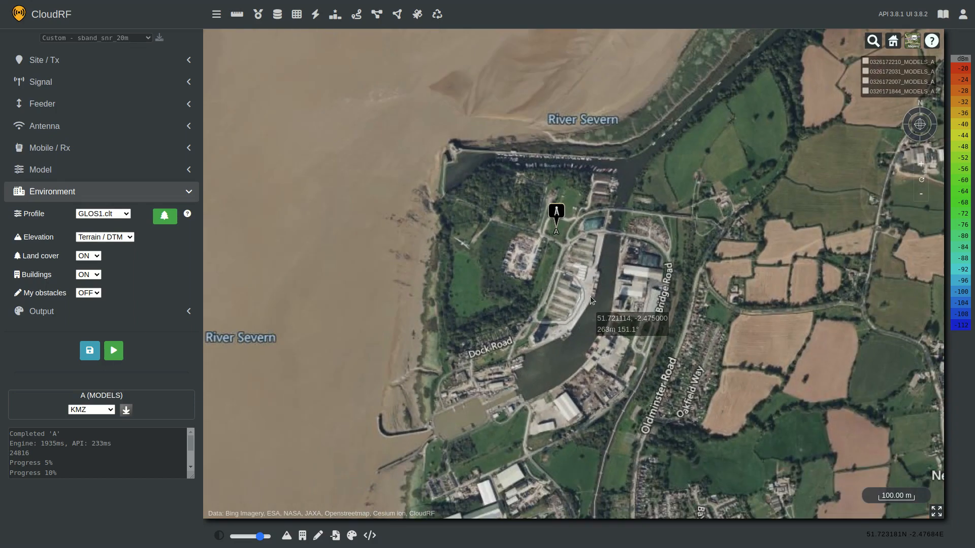
scroll(593, 295, up, 3)
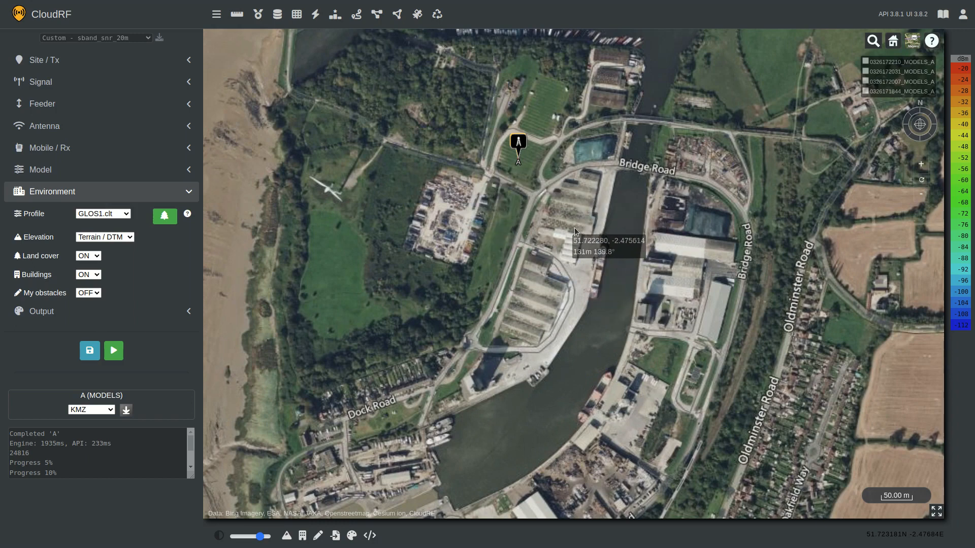
scroll(579, 235, up, 2)
drag(264, 214, 534, 286)
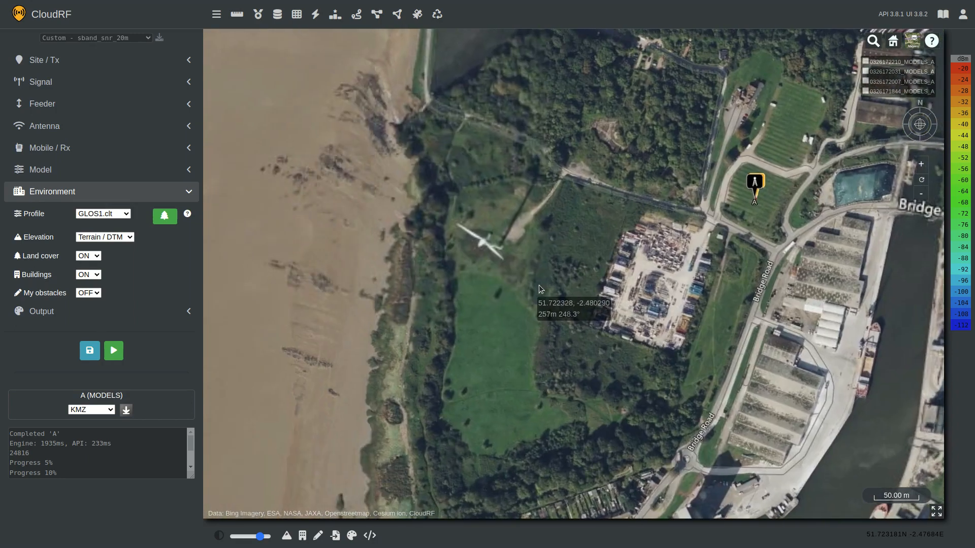
drag(795, 349, 517, 256)
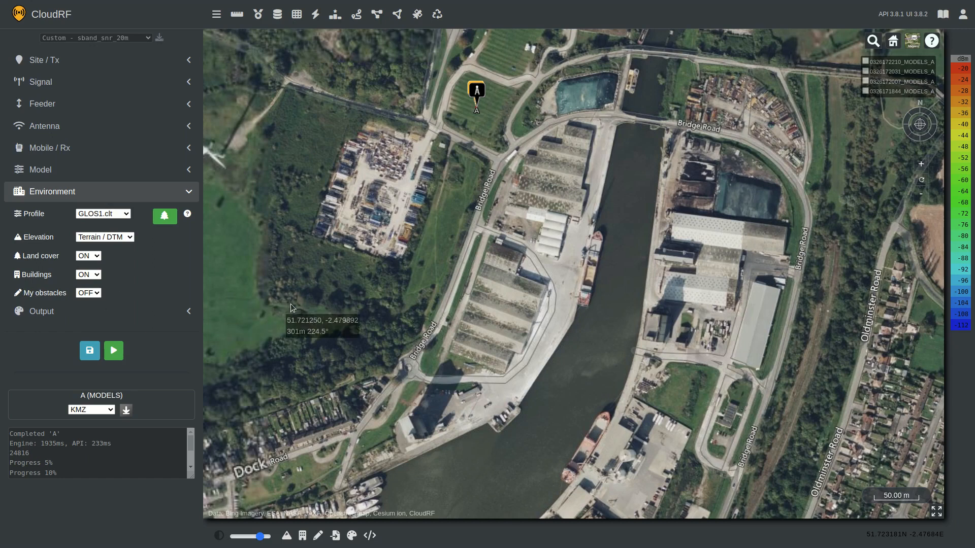
Start a new clutter profile named GLOS2 with a mean building attenuation of 0.1 dB/m
click(165, 216)
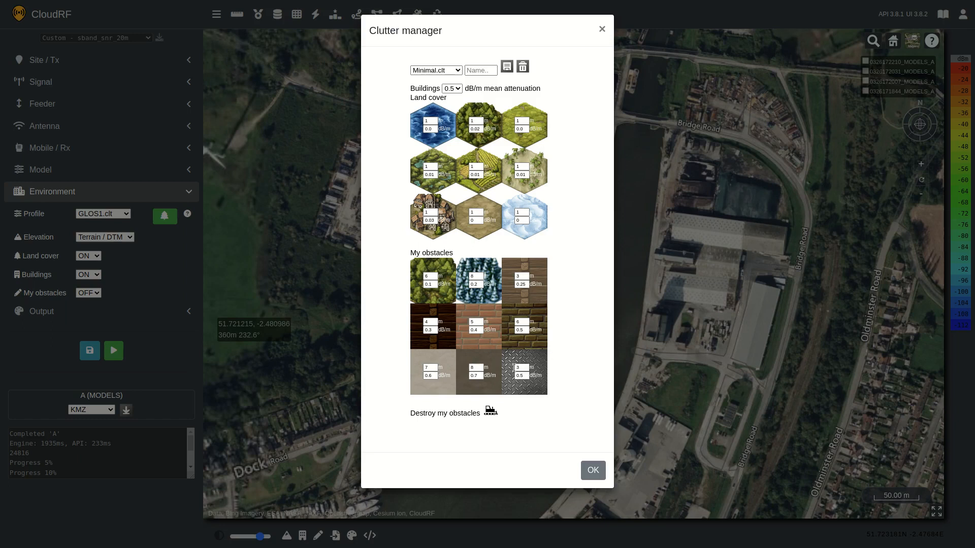
click(480, 70)
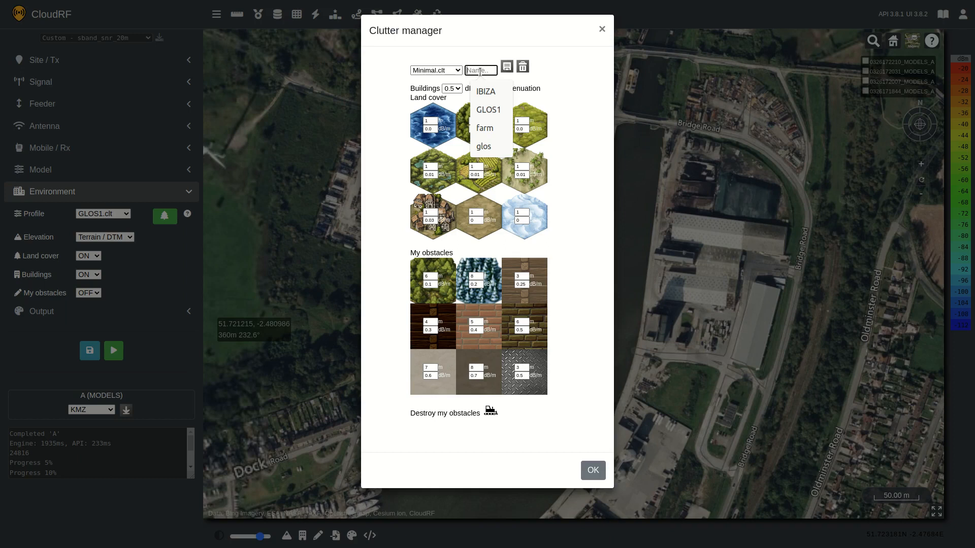
text(GLOS2)
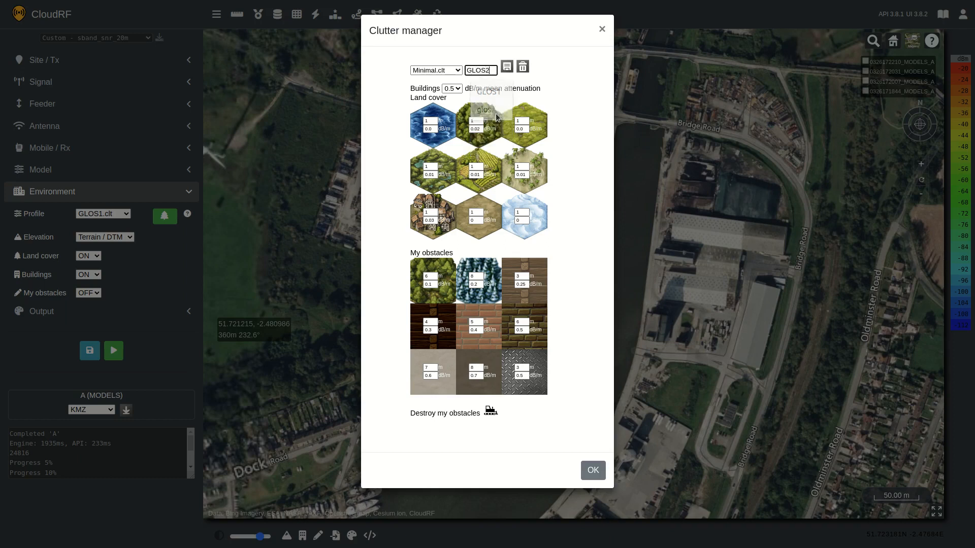
click(583, 97)
click(456, 90)
click(456, 96)
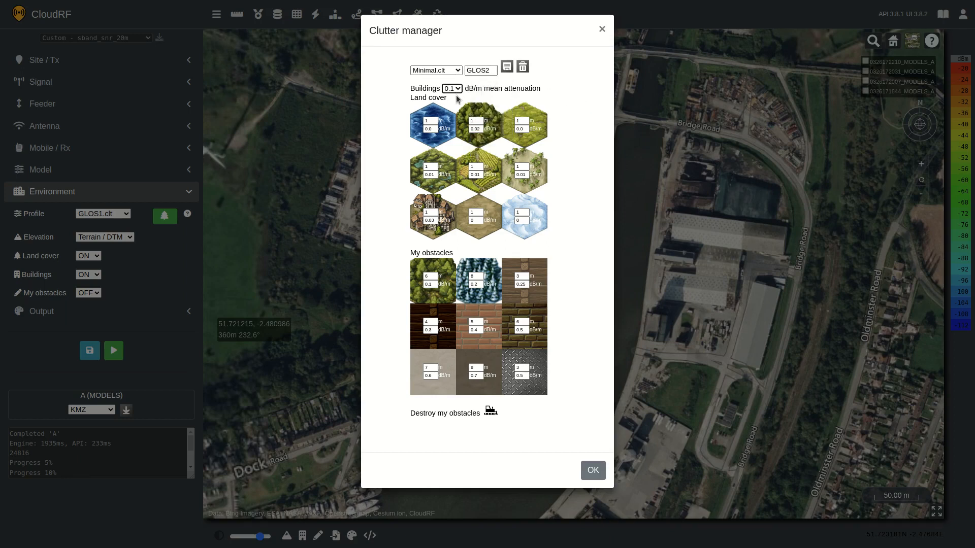
Set the forest land cover height to 8 m and the Concrete + obstacle height to 20 m
double_click(482, 121)
text(8)
double_click(476, 368)
click(595, 329)
click(481, 376)
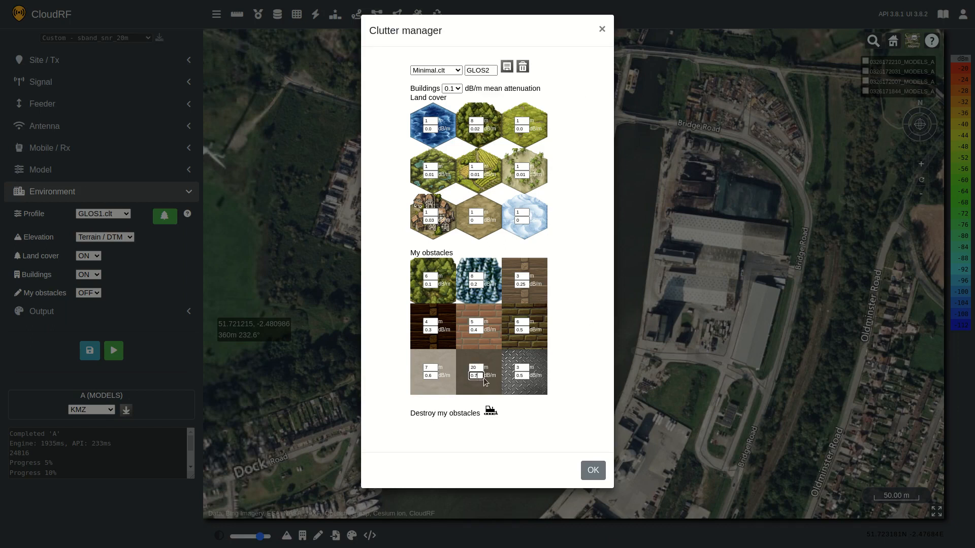
Save the clutter profile and make GLOS2.clt the active environment profile
click(509, 68)
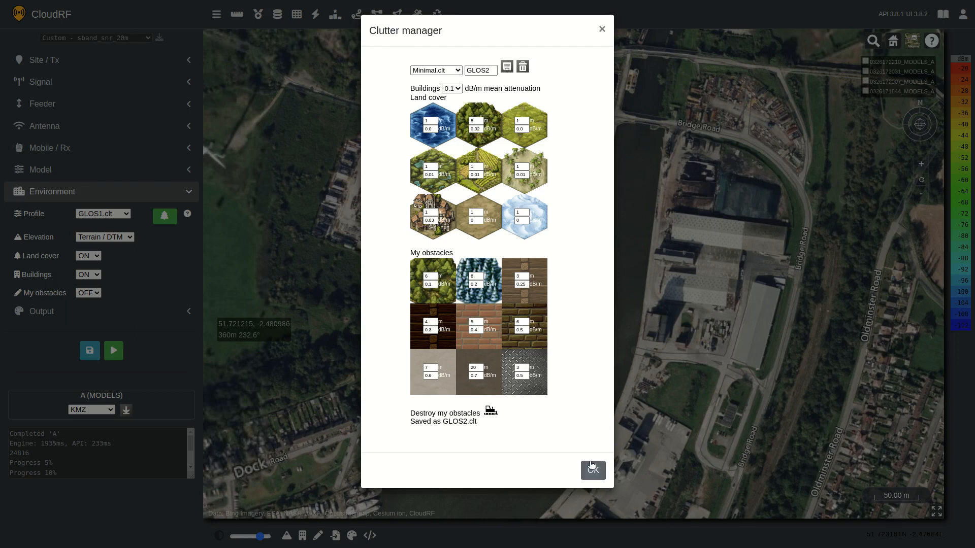
click(592, 469)
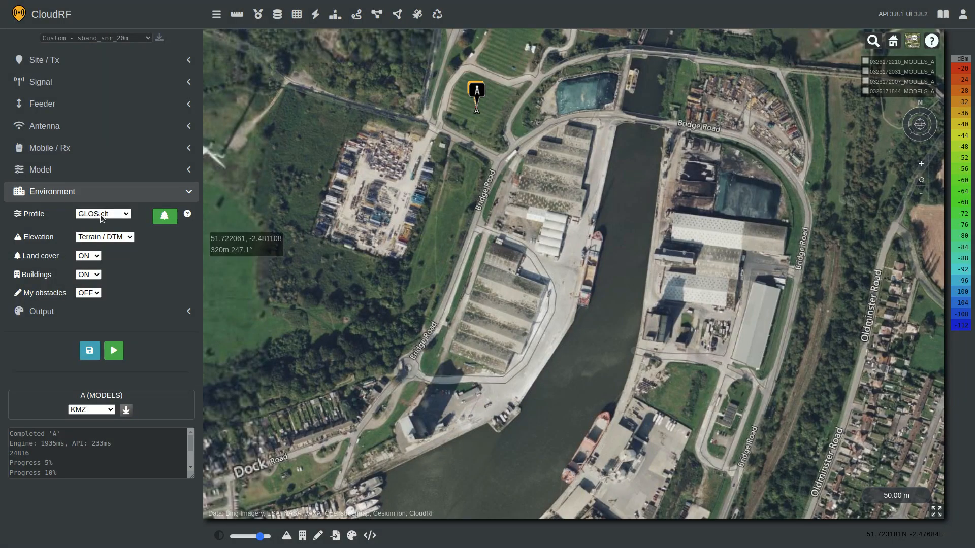
click(118, 281)
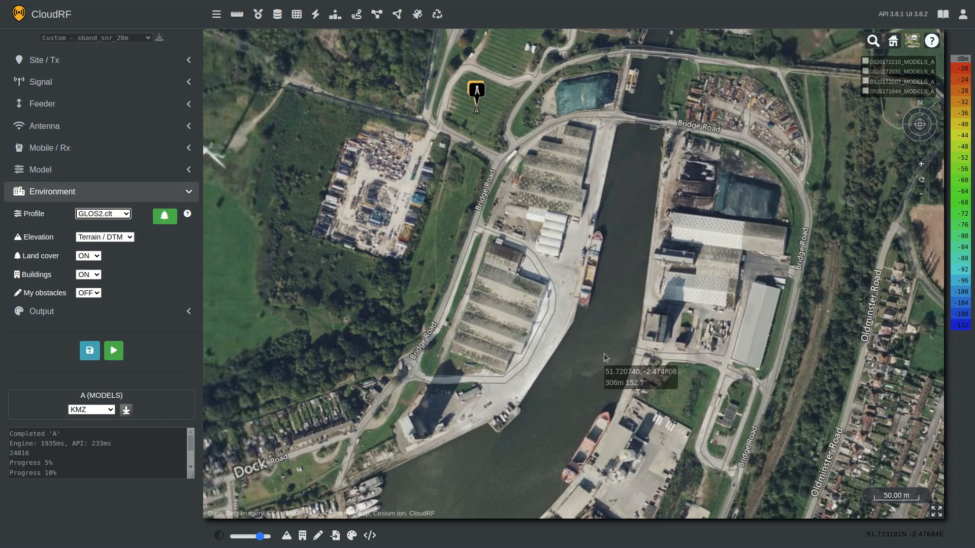
Draw a four-sided Concrete + obstacle over the yard between the two Bridge Road warehouses and upload it
click(317, 536)
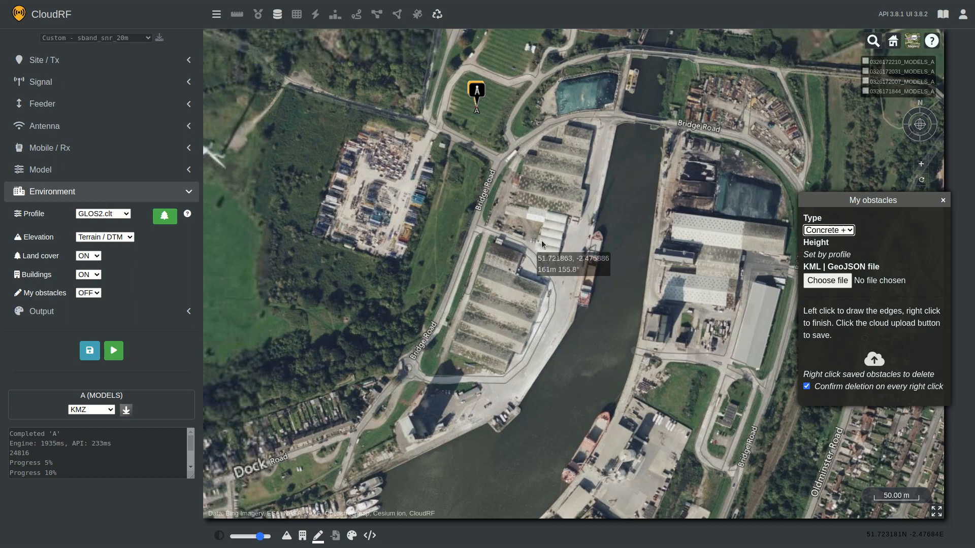
scroll(549, 257, up, 3)
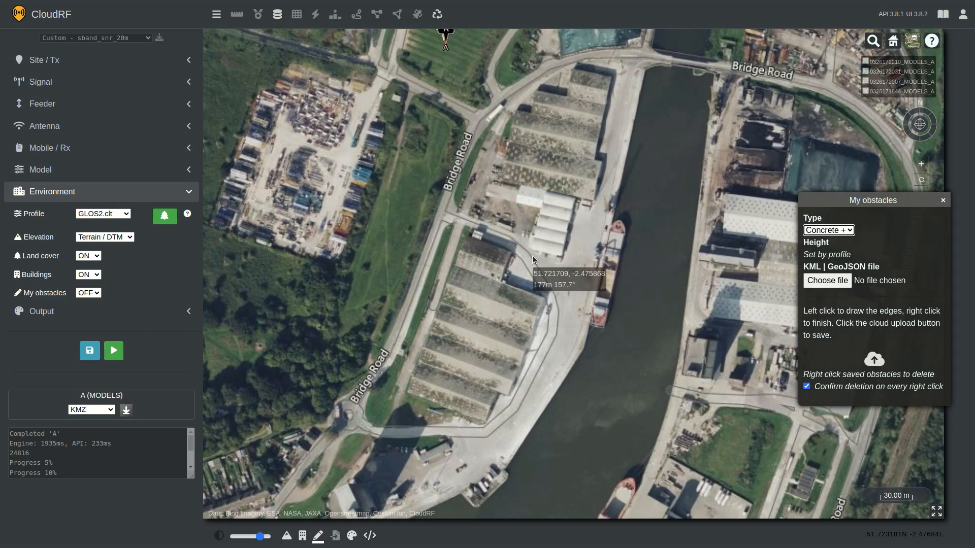
click(477, 193)
click(468, 220)
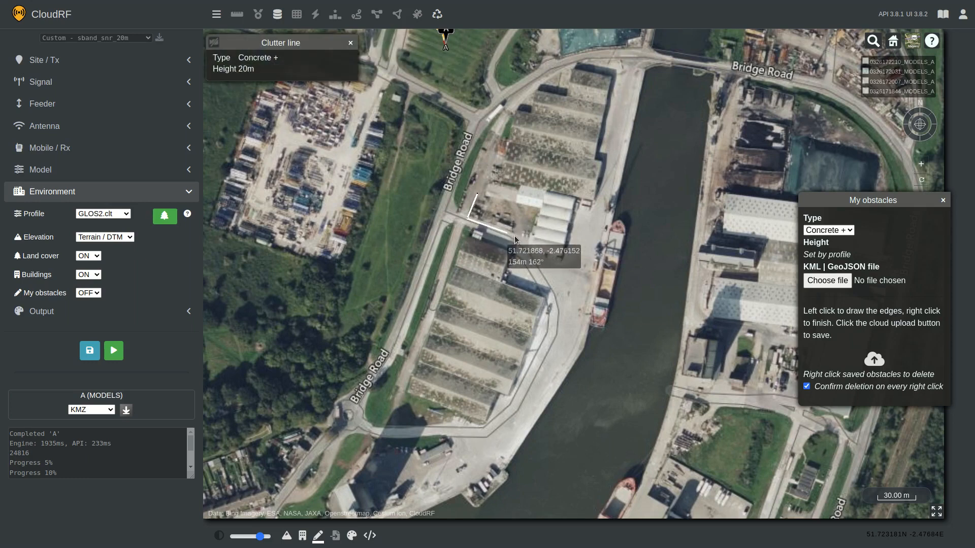
click(528, 239)
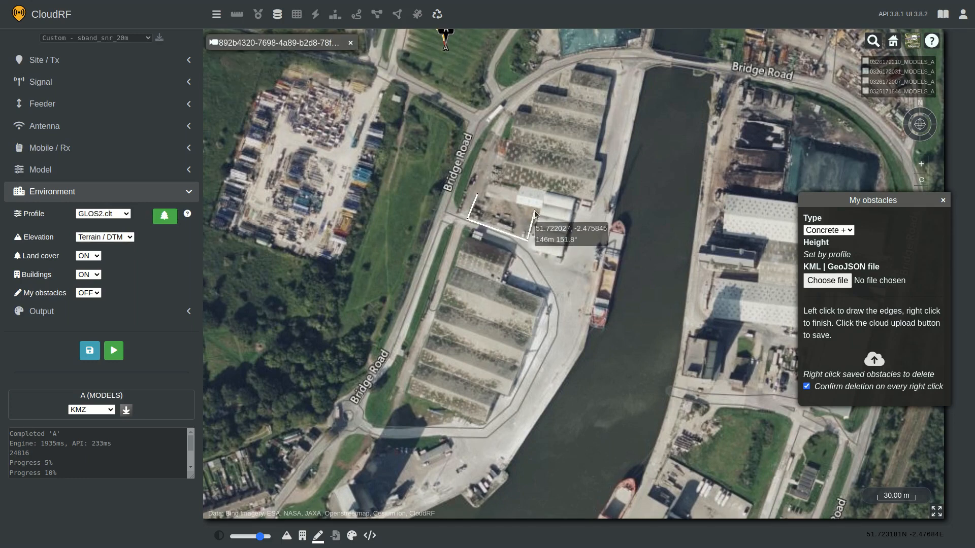
right_click(534, 212)
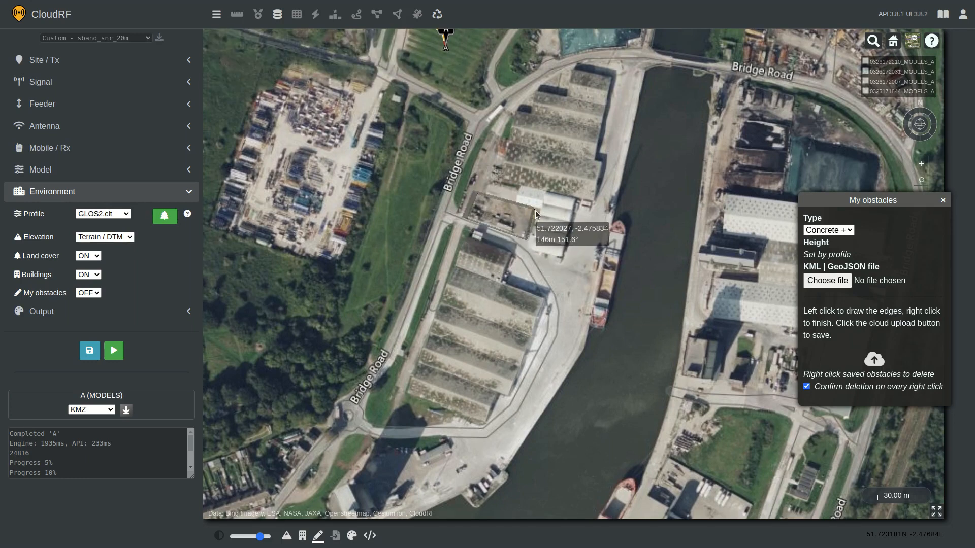
click(874, 360)
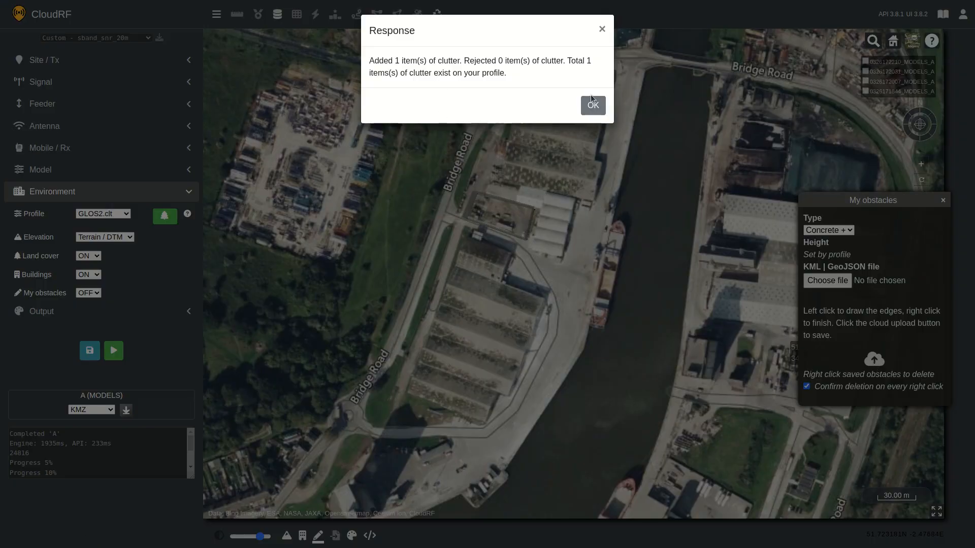
click(604, 106)
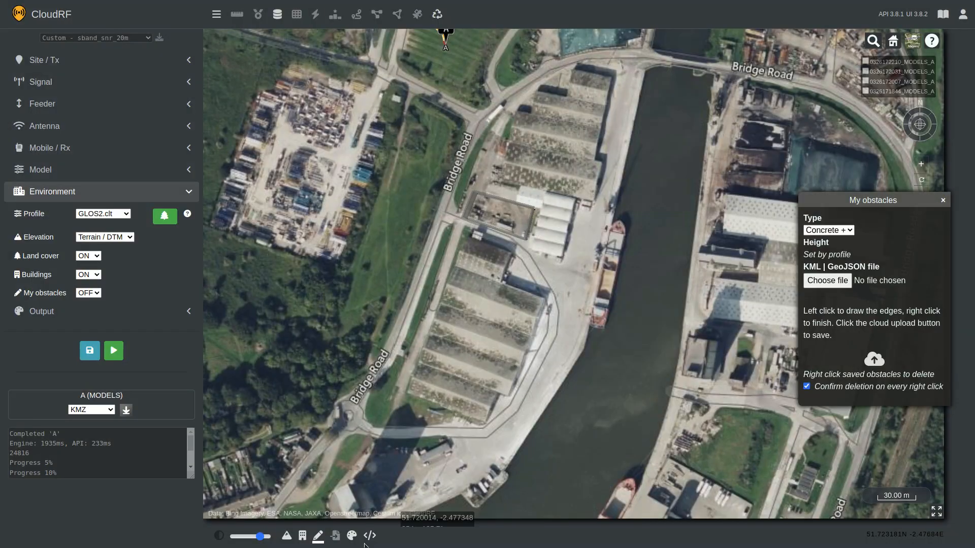
Finish drawing obstacles, turn on My obstacles and run the coverage calculation with the GLOS2.clt profile
click(318, 535)
scroll(529, 219, up, 5)
mouse_move(489, 245)
mouse_down()
mouse_move(483, 126)
mouse_move(416, 130)
mouse_move(493, 227)
mouse_up()
scroll(485, 280, down, 10)
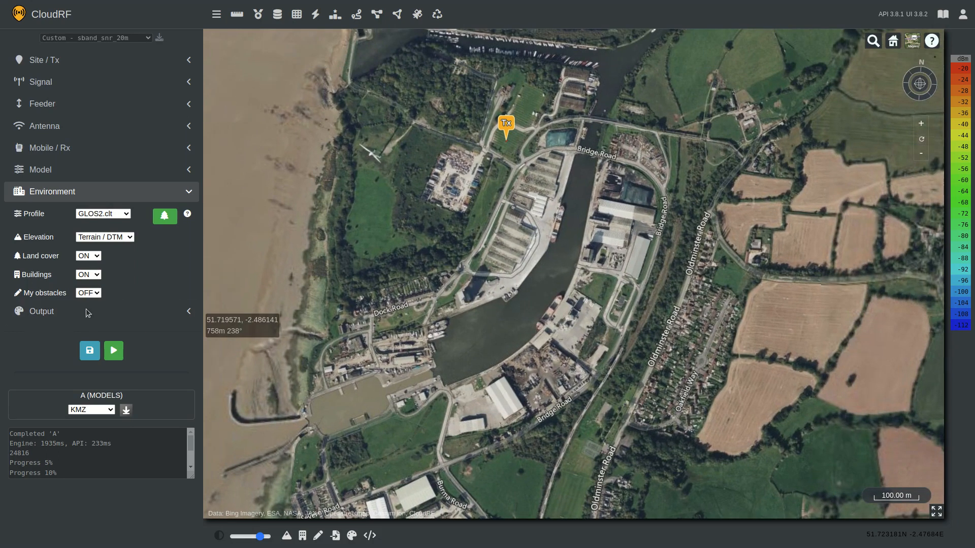
click(97, 318)
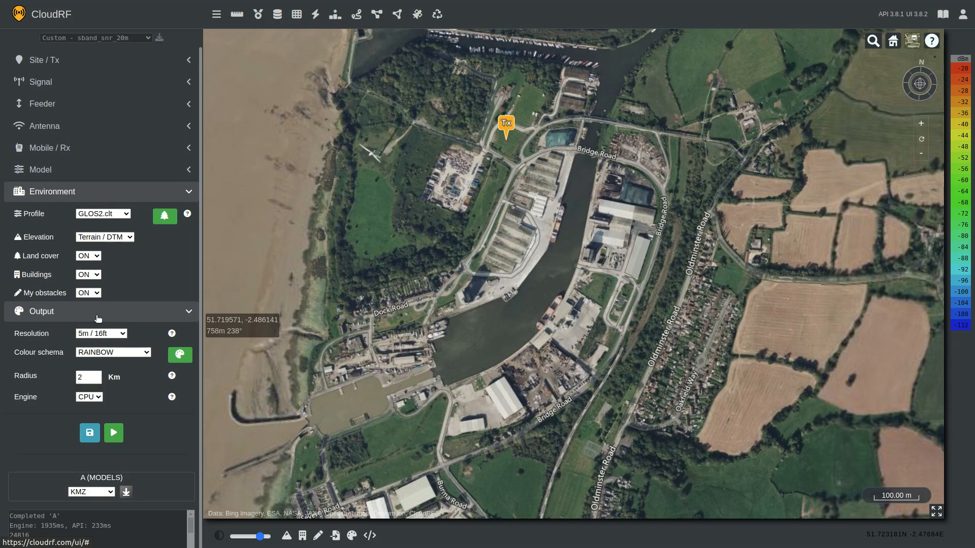
click(98, 311)
click(113, 350)
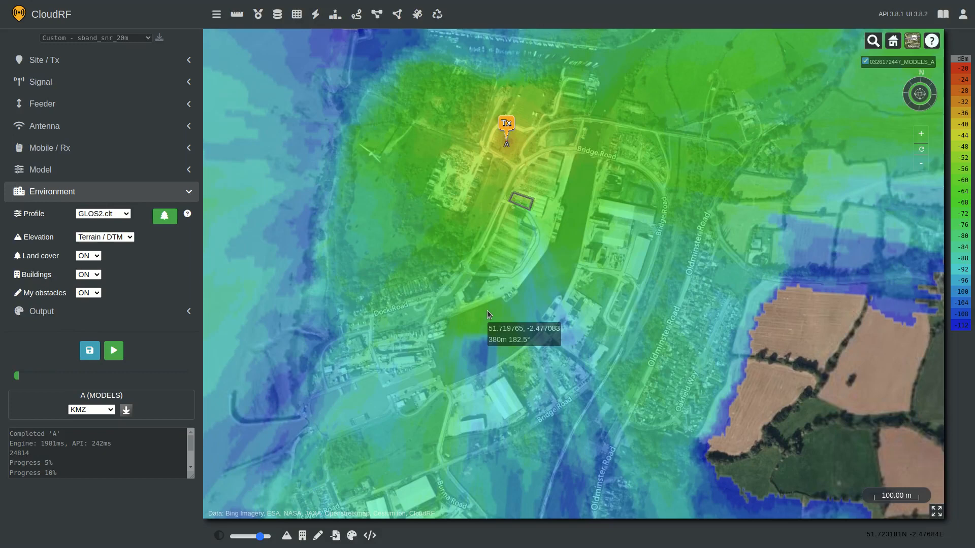
Turn off My obstacles and rerun the coverage calculation over the same area
scroll(569, 301, down, 3)
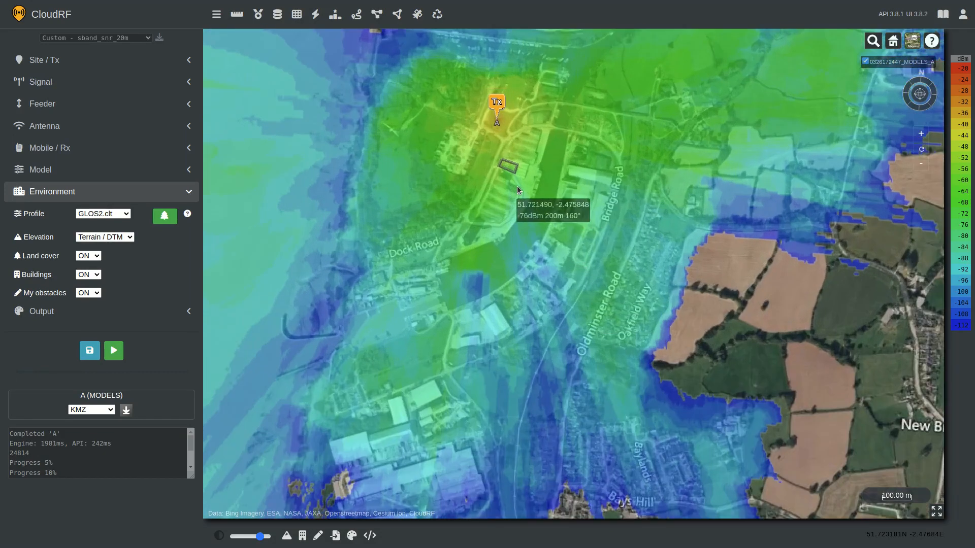
scroll(558, 213, up, 3)
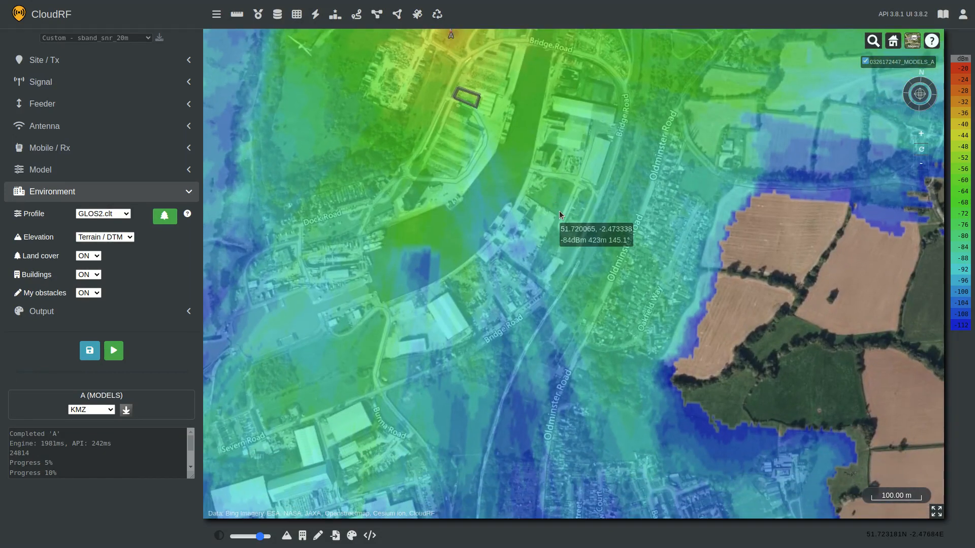
scroll(559, 211, down, 3)
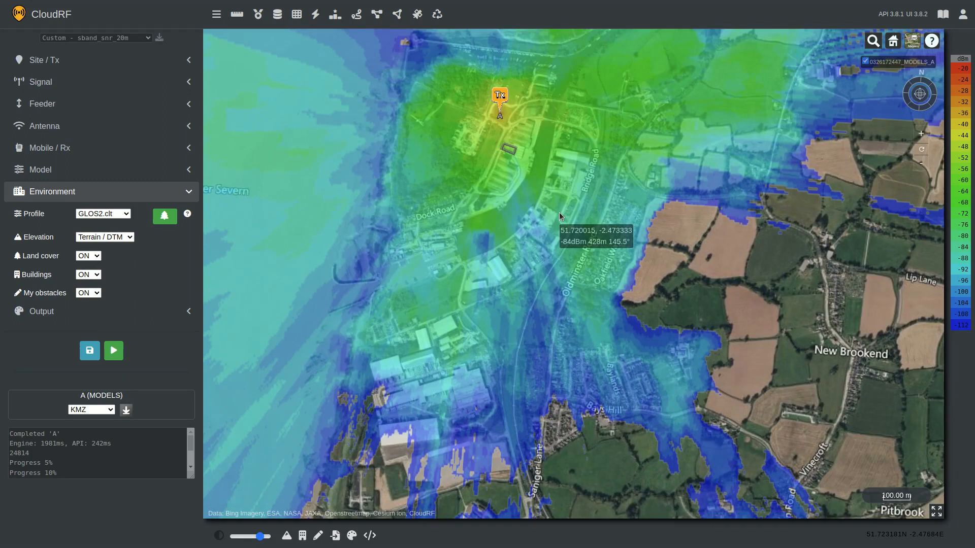
click(114, 351)
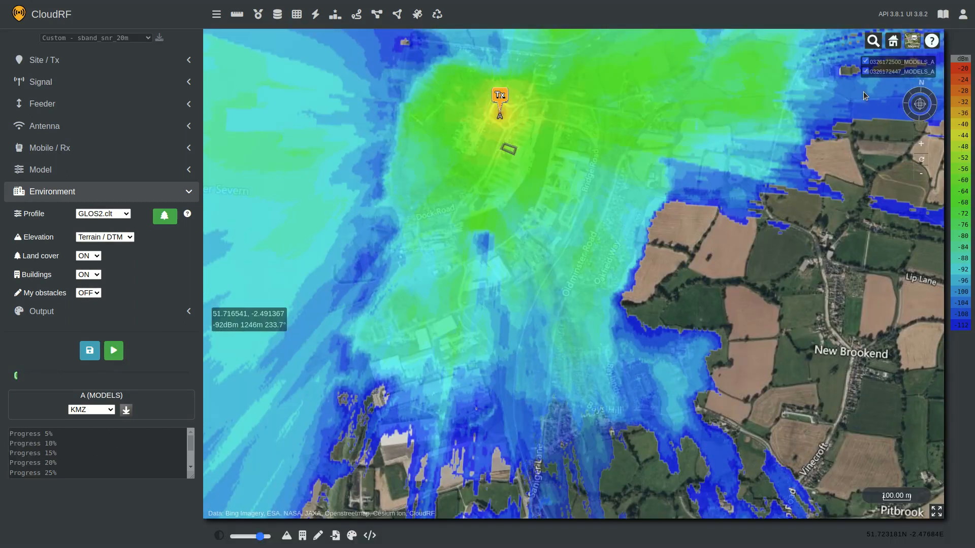
Compare coverage with and without the obstacle by toggling the newest layer around the docks and the area to the south
scroll(671, 302, down, 2)
drag(672, 303, 552, 145)
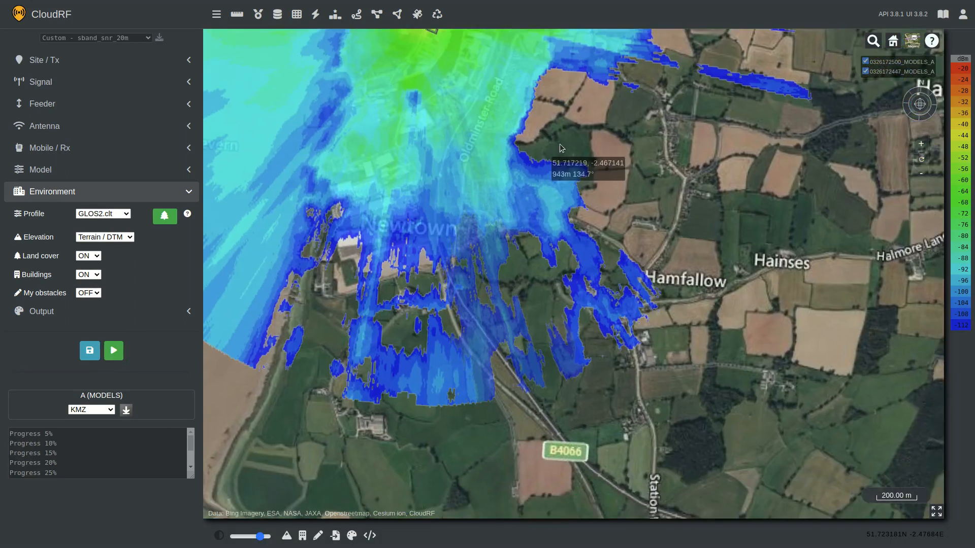
scroll(510, 203, up, 3)
drag(510, 203, 598, 153)
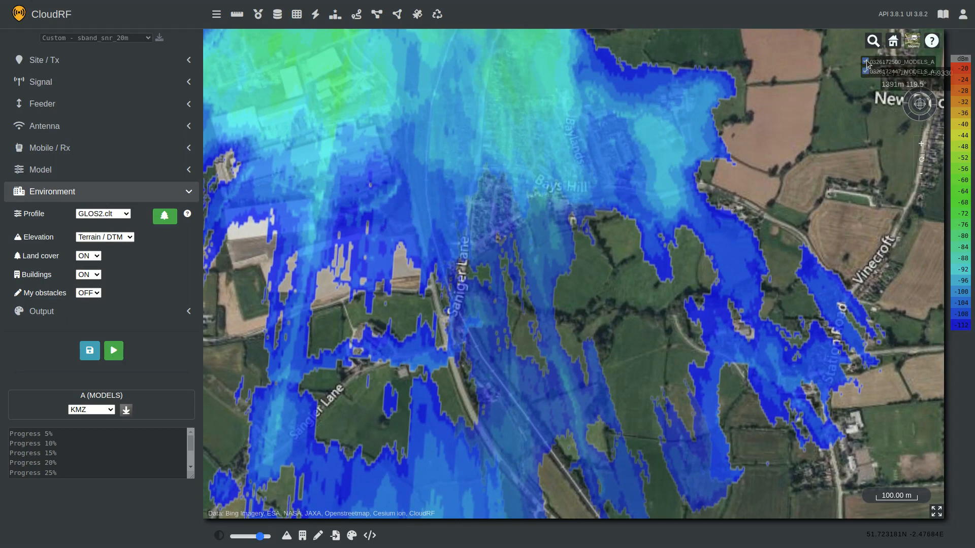
click(866, 62)
click(867, 61)
click(867, 61)
click(867, 61)
scroll(457, 165, down, 3)
drag(477, 132, 576, 370)
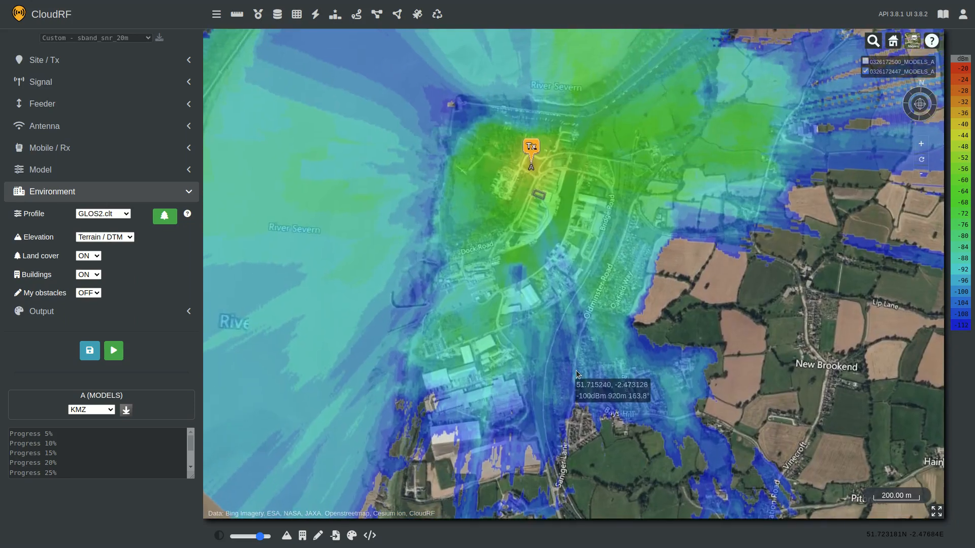
scroll(543, 187, up, 5)
scroll(537, 183, down, 3)
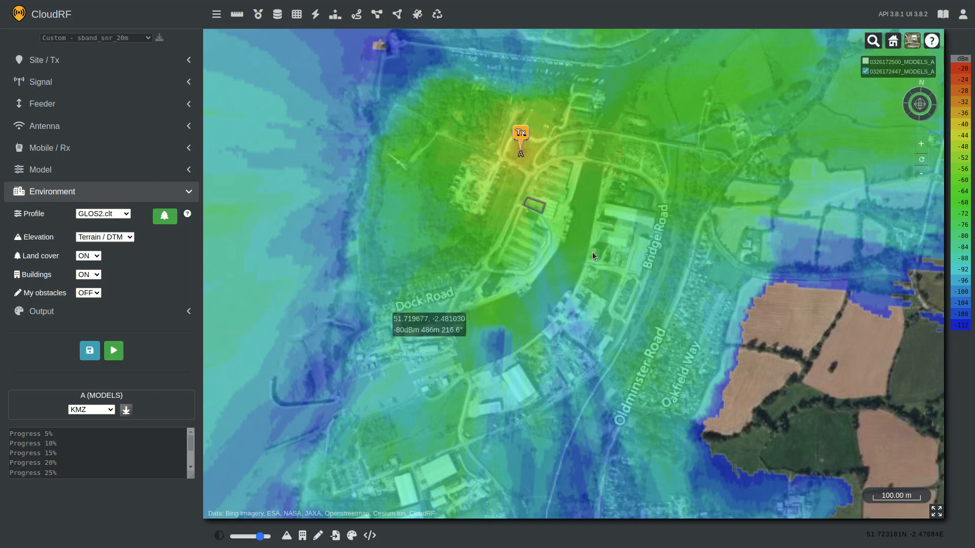
Run the coverage with My obstacles on at 2m / 6ft resolution and a 1 km radius
click(153, 312)
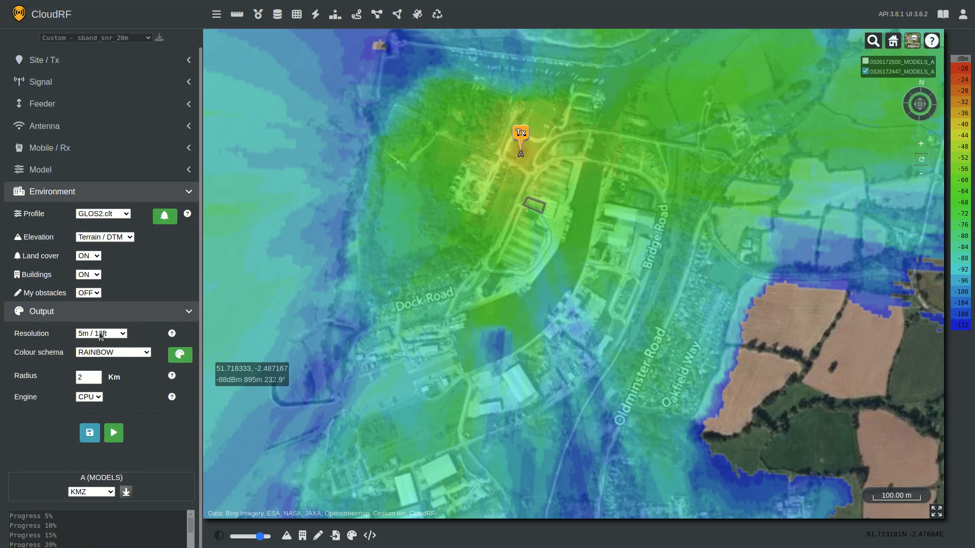
click(102, 353)
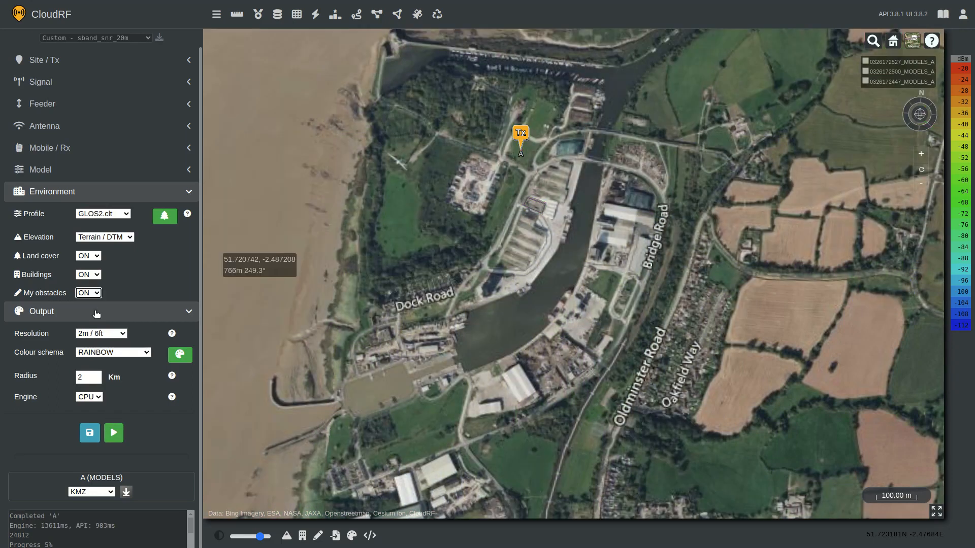
drag(84, 378, 76, 383)
text(1)
click(170, 435)
click(115, 433)
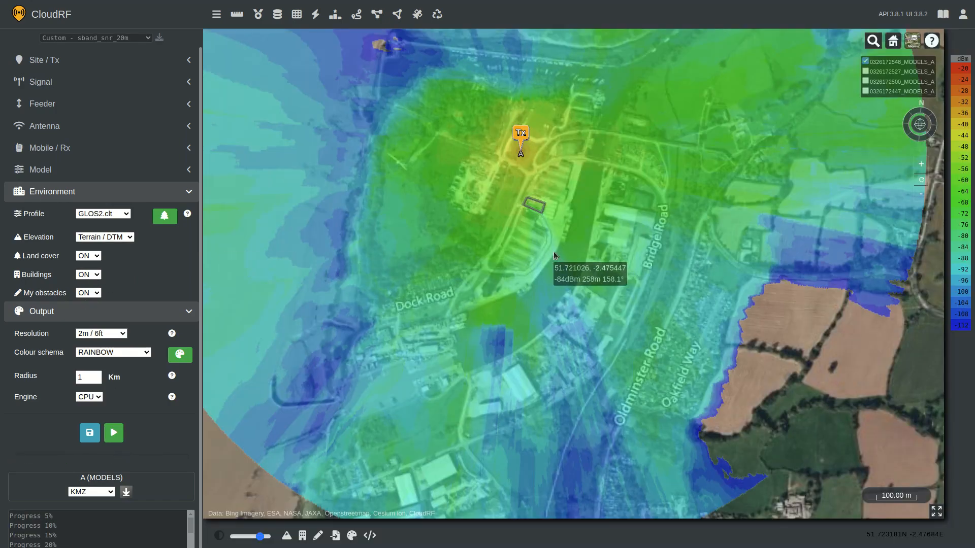
Examine the signal shadow cast by the concrete obstacle across the docks in the 2 m coverage layer
scroll(547, 209, up, 3)
scroll(524, 218, down, 3)
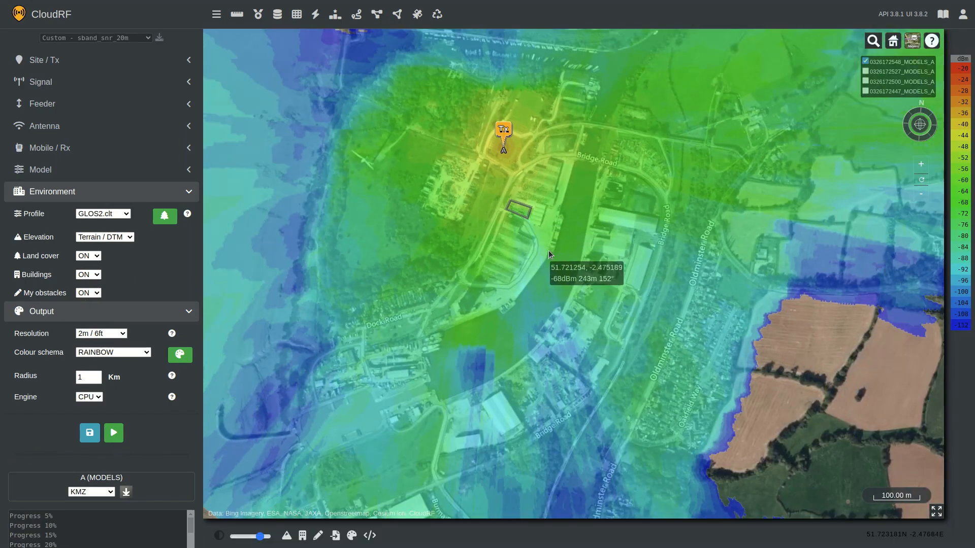
scroll(537, 254, up, 3)
drag(536, 254, 540, 157)
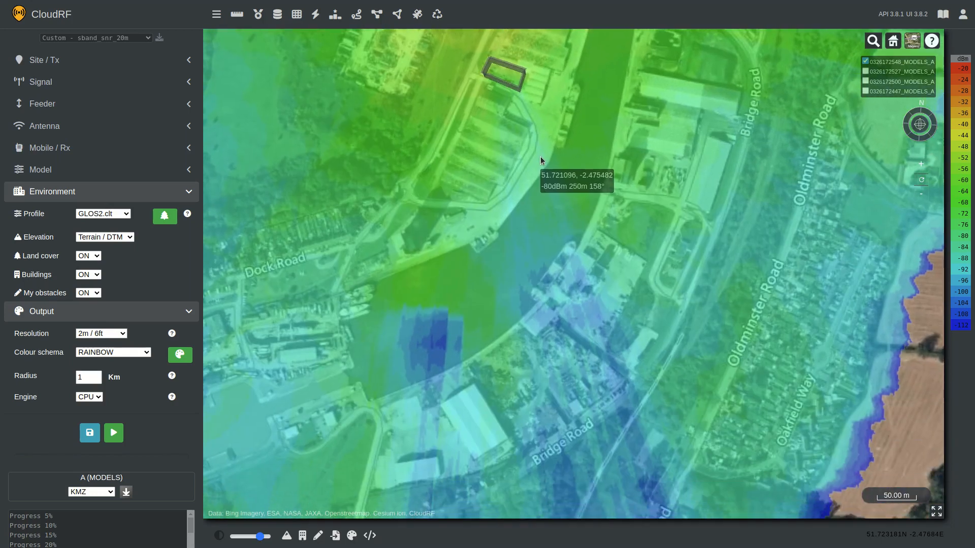
scroll(541, 163, down, 2)
drag(595, 304, 583, 373)
scroll(546, 147, down, 2)
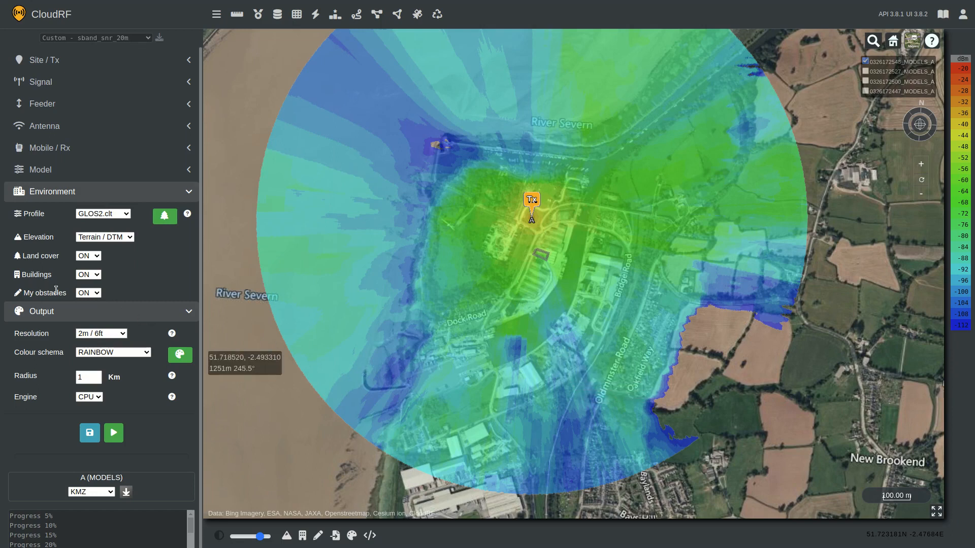
Rerun the 2 m coverage with My obstacles off, and clear all coverage layers from the map
click(114, 436)
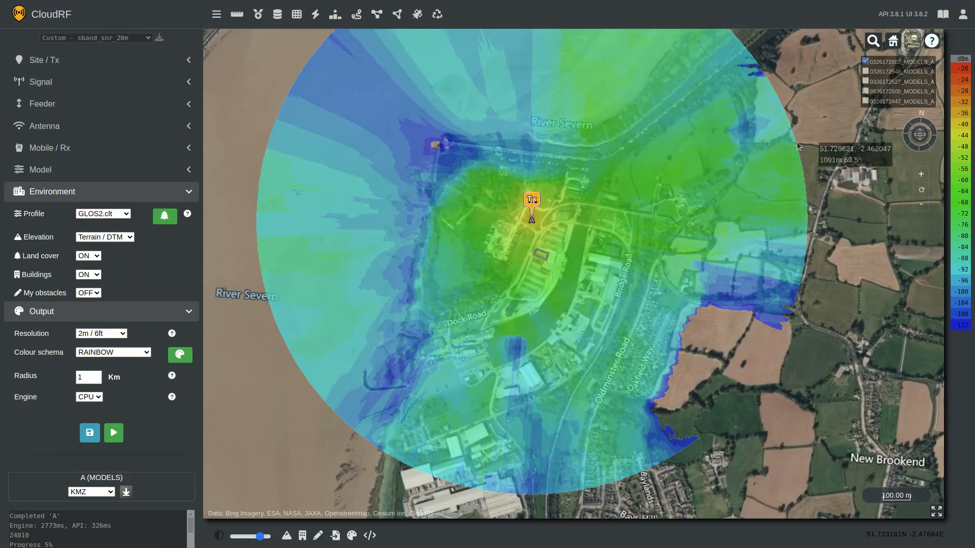
scroll(594, 275, up, 2)
scroll(583, 276, down, 3)
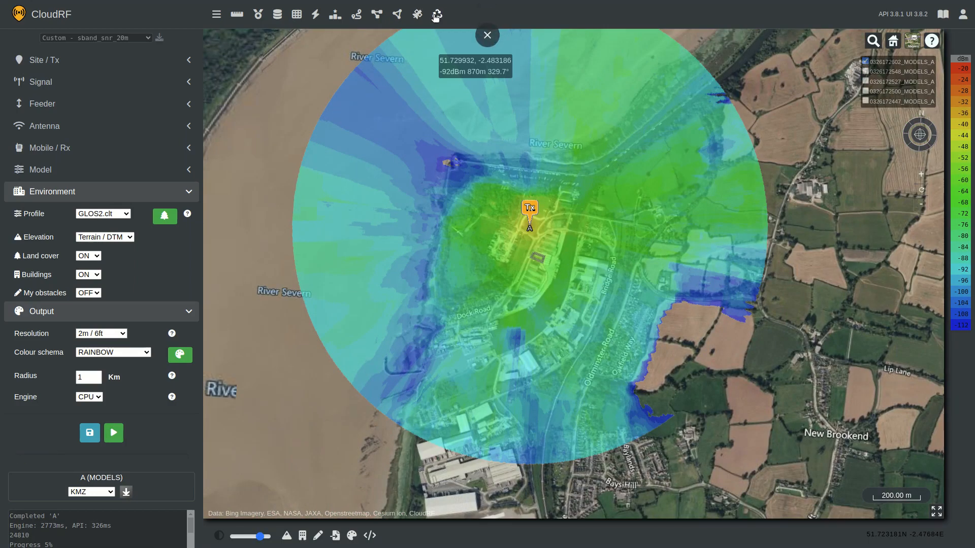
click(488, 14)
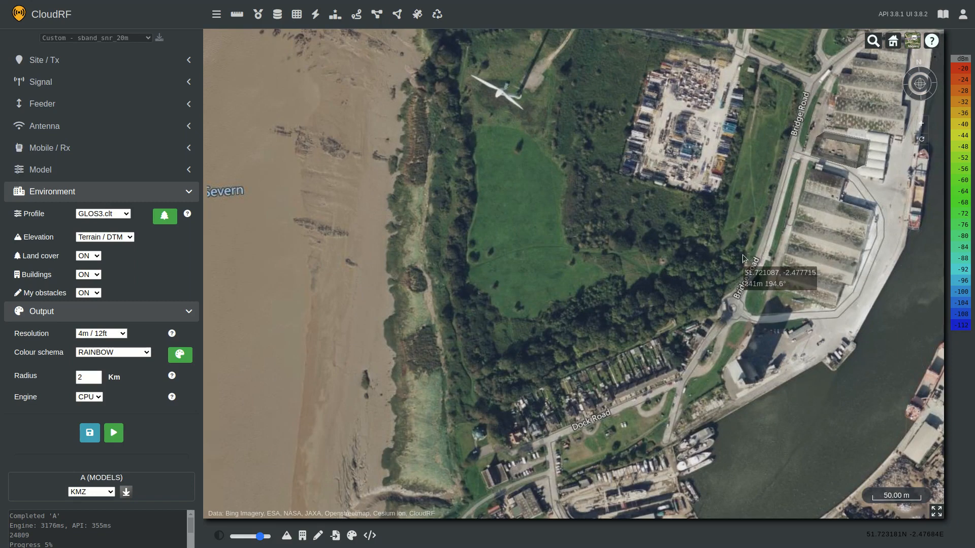
Review the Metal obstacle's height and attenuation in the GLOS3 clutter profile and make GLOS3.clt the active environment profile
mouse_move(722, 261)
mouse_down()
mouse_move(736, 236)
mouse_move(632, 305)
mouse_up()
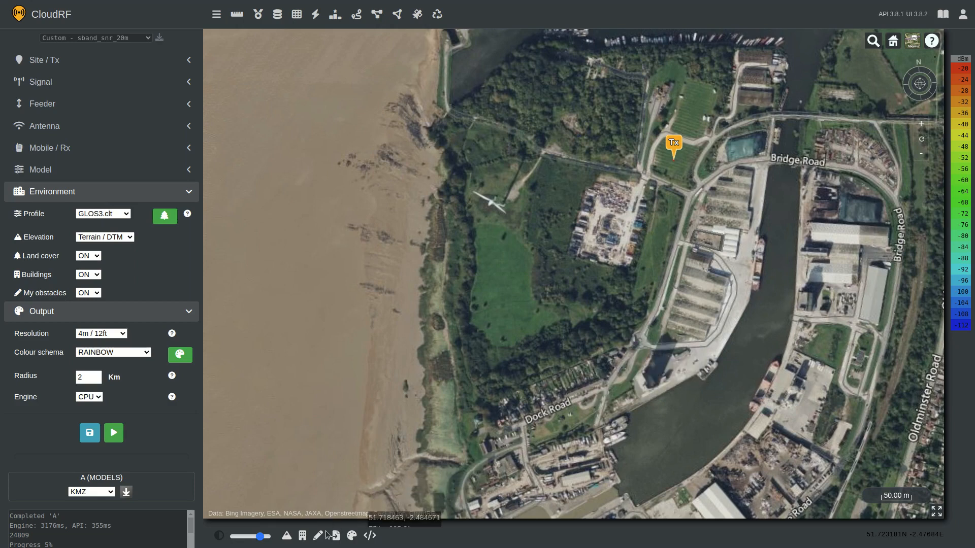
click(165, 217)
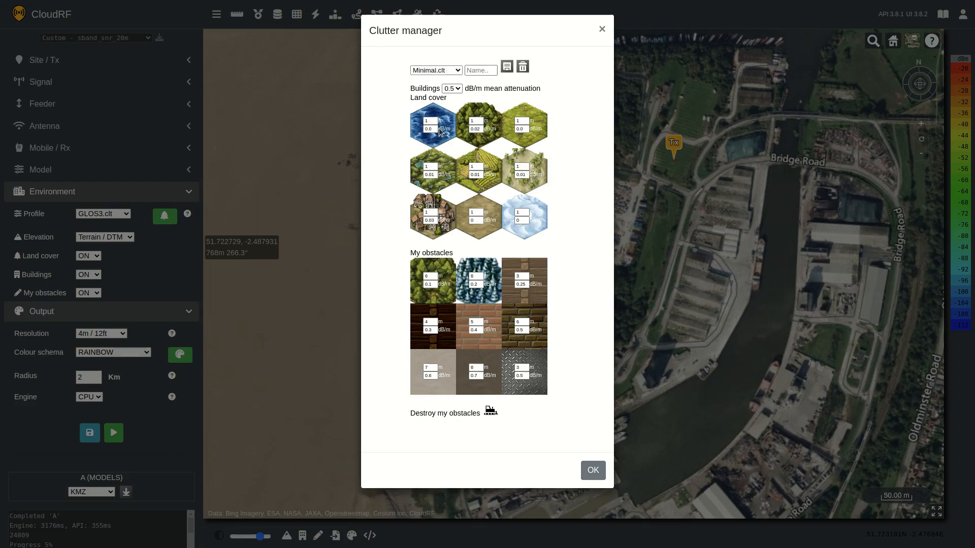
double_click(524, 366)
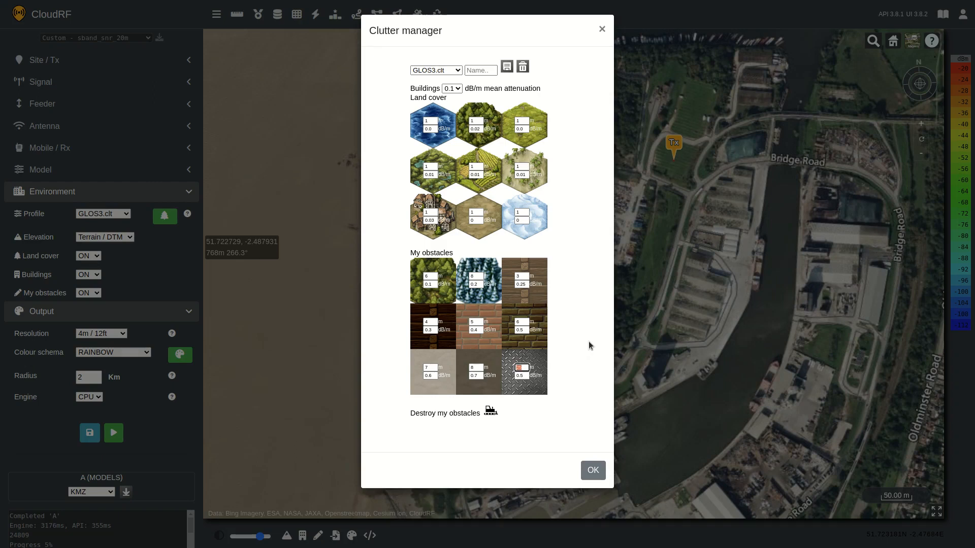
click(521, 377)
click(601, 30)
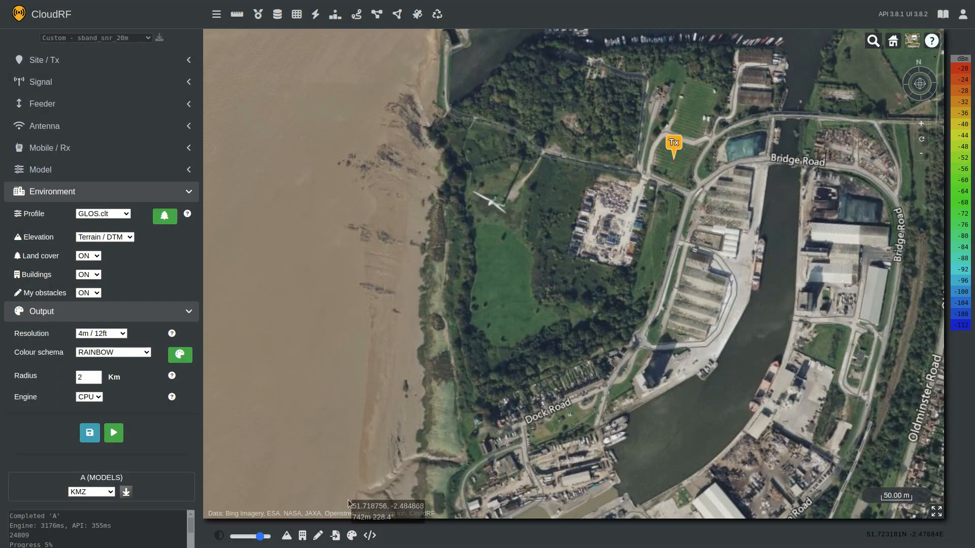
click(111, 214)
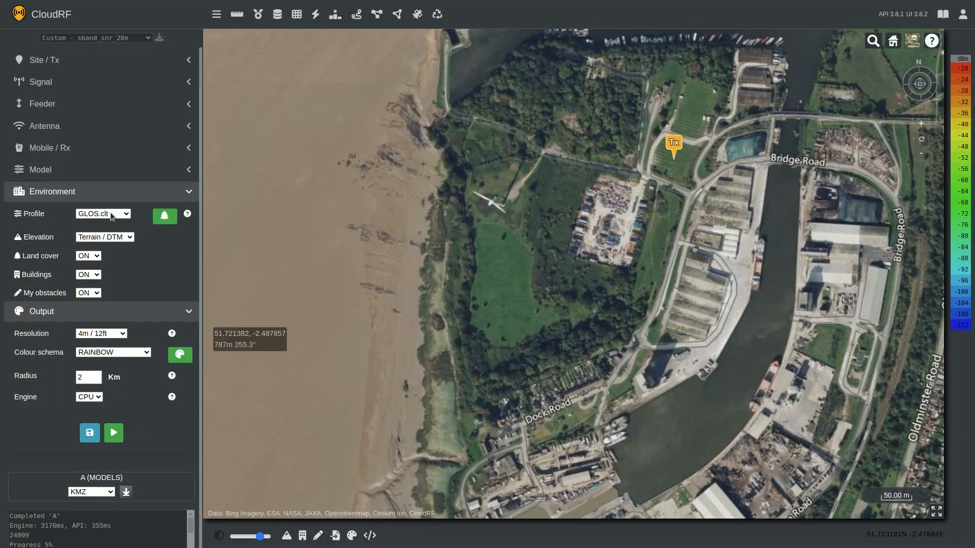
click(115, 278)
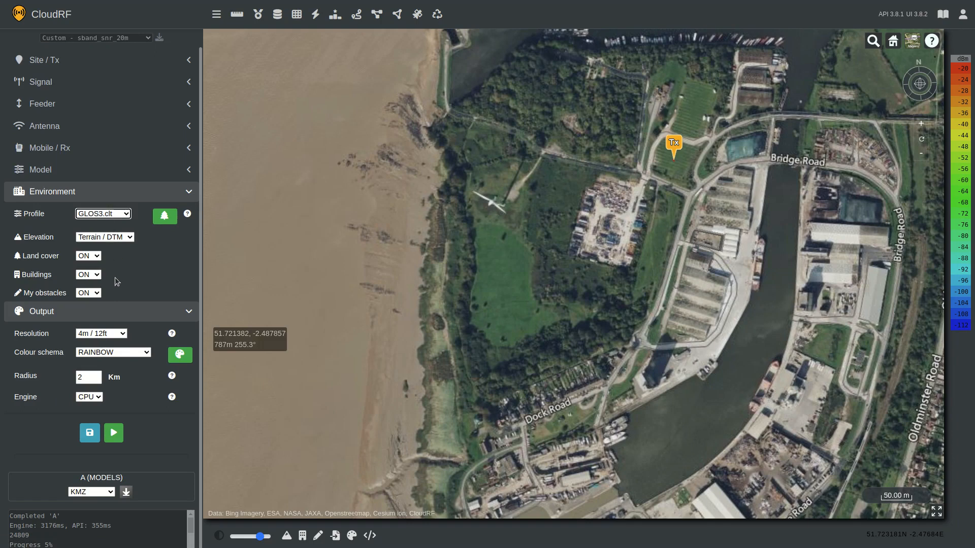
Import turbines.kml as Metal obstacles in the field beside the wind turbine and upload them to the clutter data
click(324, 539)
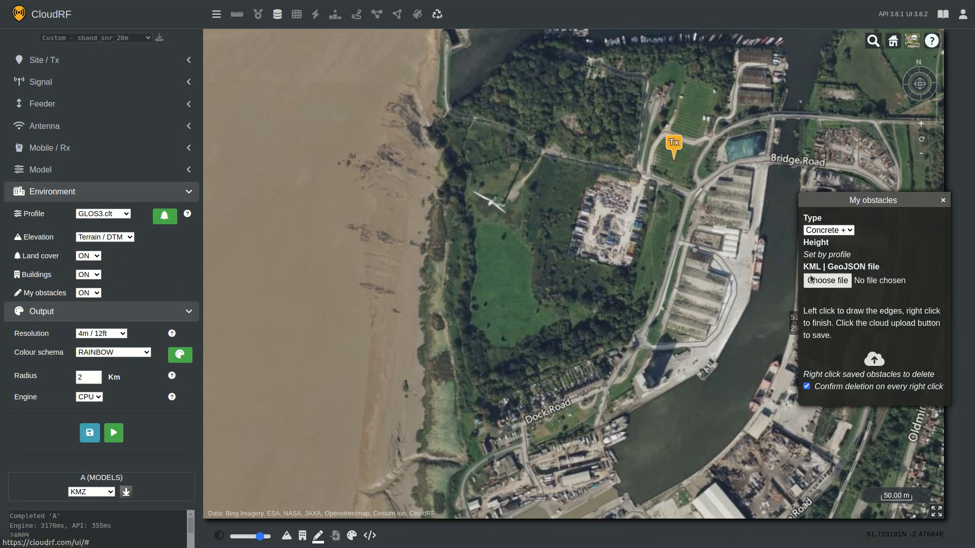
click(829, 231)
click(836, 282)
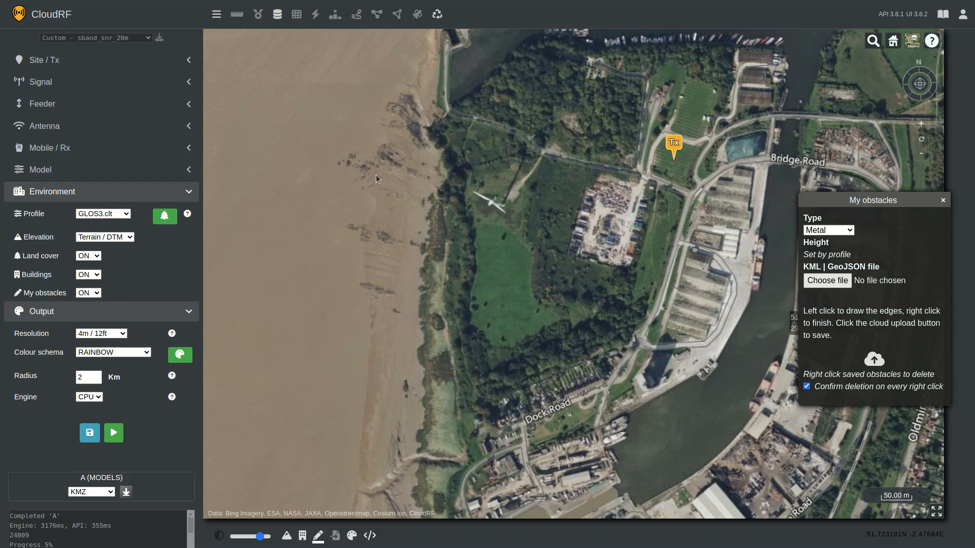
double_click(390, 177)
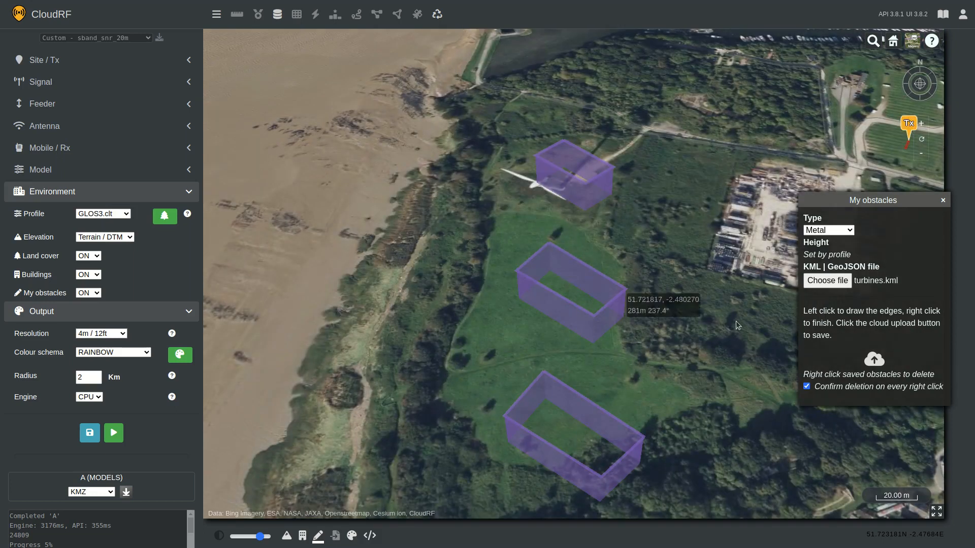
click(879, 360)
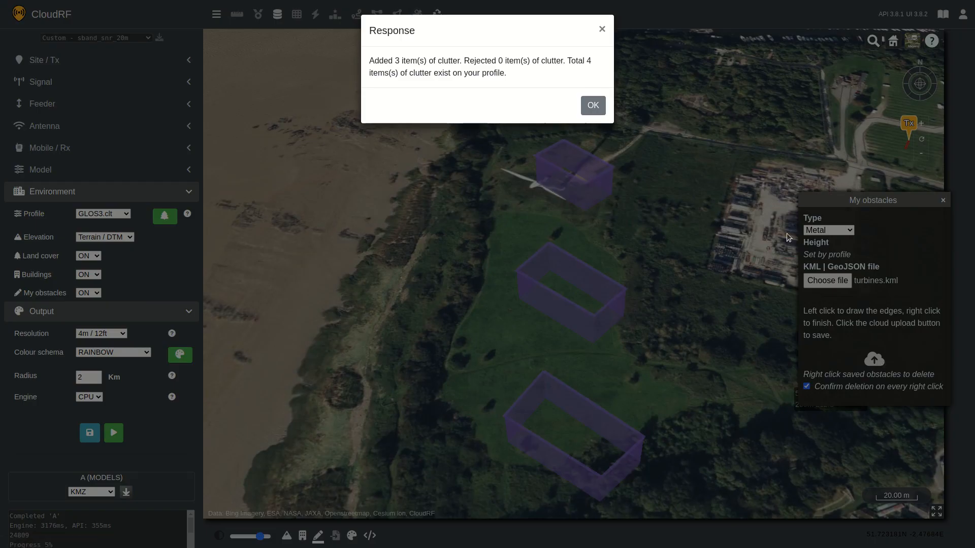
click(595, 105)
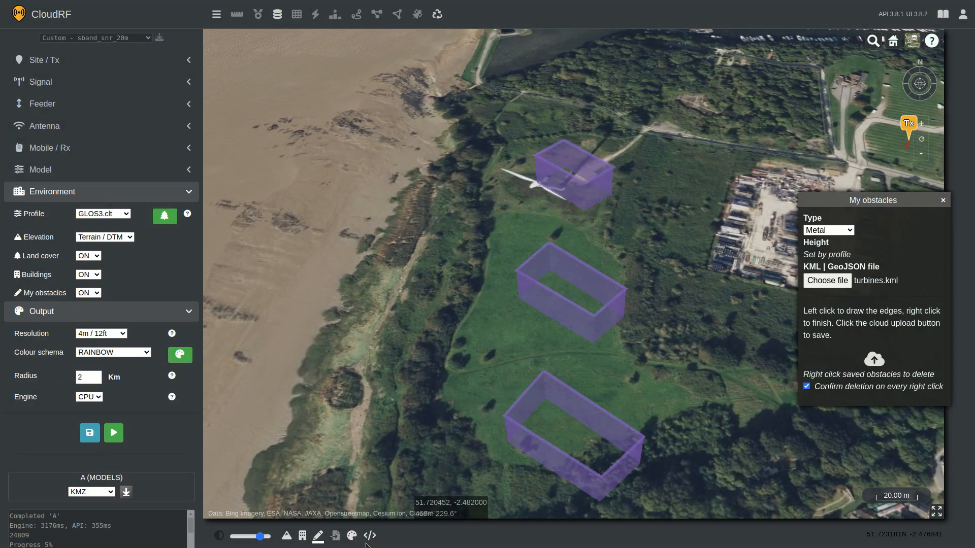
click(318, 536)
Examine the imported metal obstacles and the concrete obstacle between the Bridge Road warehouses in 3D
scroll(702, 328, down, 10)
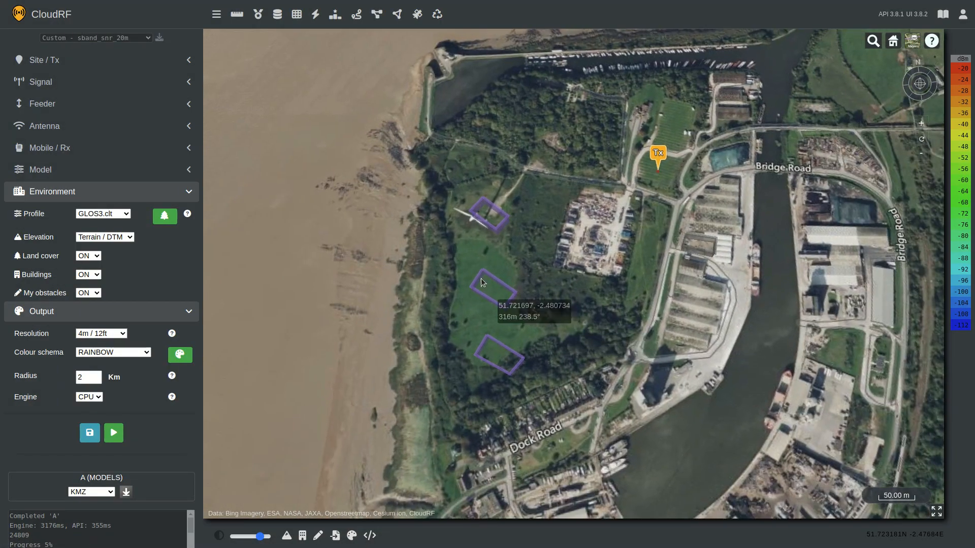
scroll(481, 279, up, 5)
drag(569, 395, 580, 355)
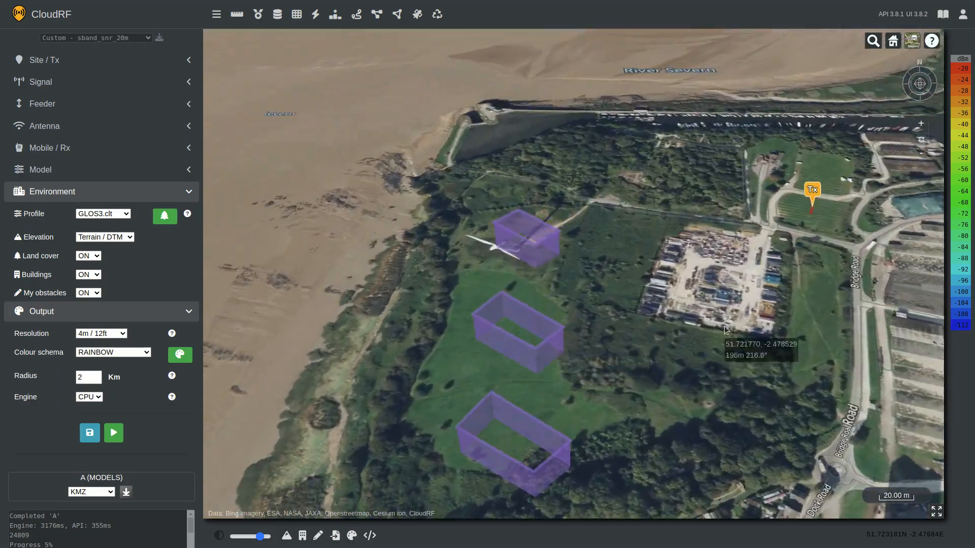
drag(724, 326, 490, 378)
scroll(698, 361, up, 5)
mouse_move(657, 354)
mouse_down()
mouse_move(628, 342)
mouse_move(651, 370)
mouse_up()
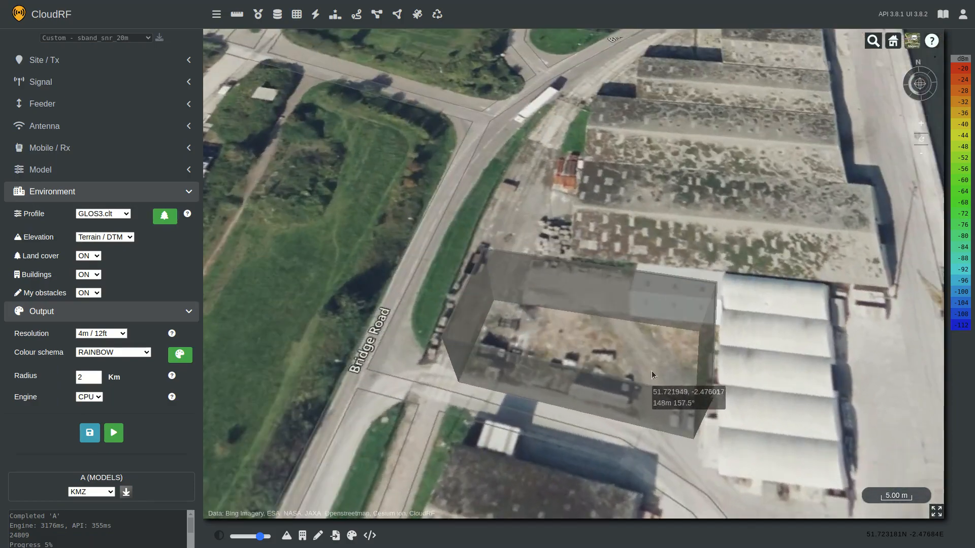
scroll(653, 373, down, 5)
drag(510, 373, 510, 417)
scroll(510, 418, down, 5)
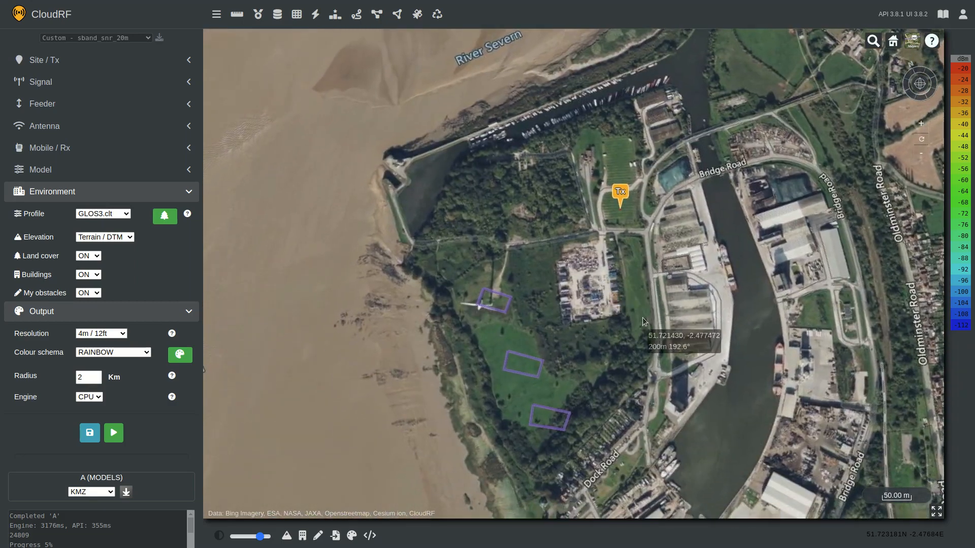
Turn My obstacles off and run the coverage at 4 m resolution and 2 km radius with the GLOS3.clt profile
drag(599, 358, 620, 295)
scroll(619, 295, down, 3)
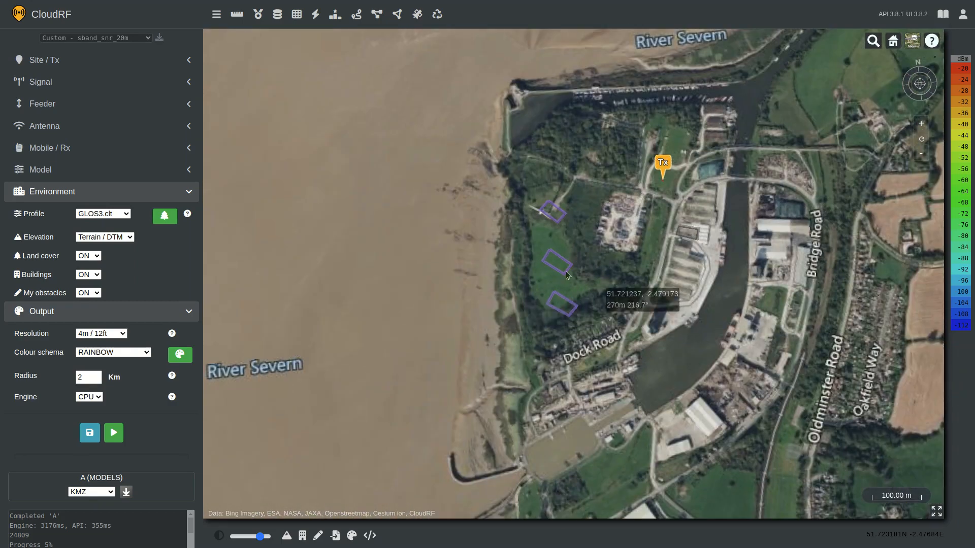
click(89, 293)
click(92, 303)
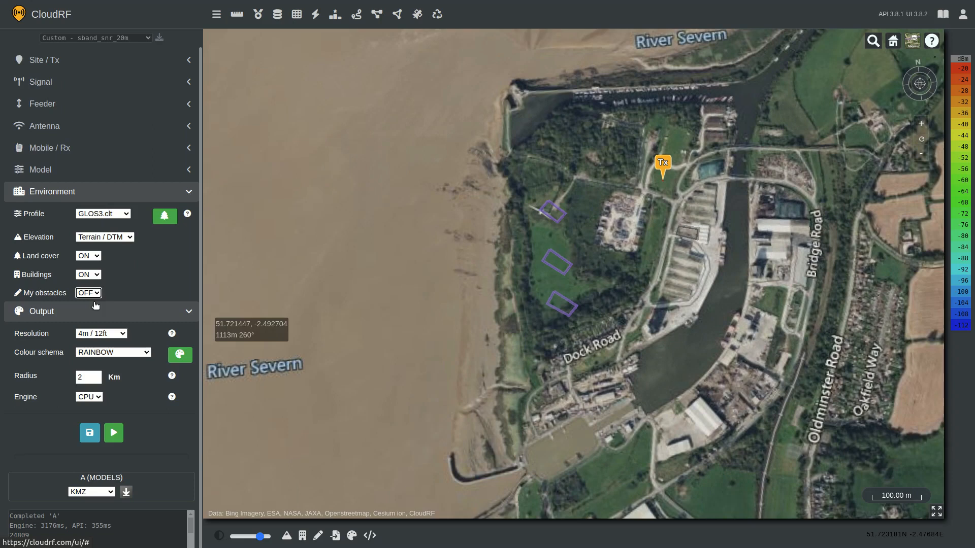
click(114, 432)
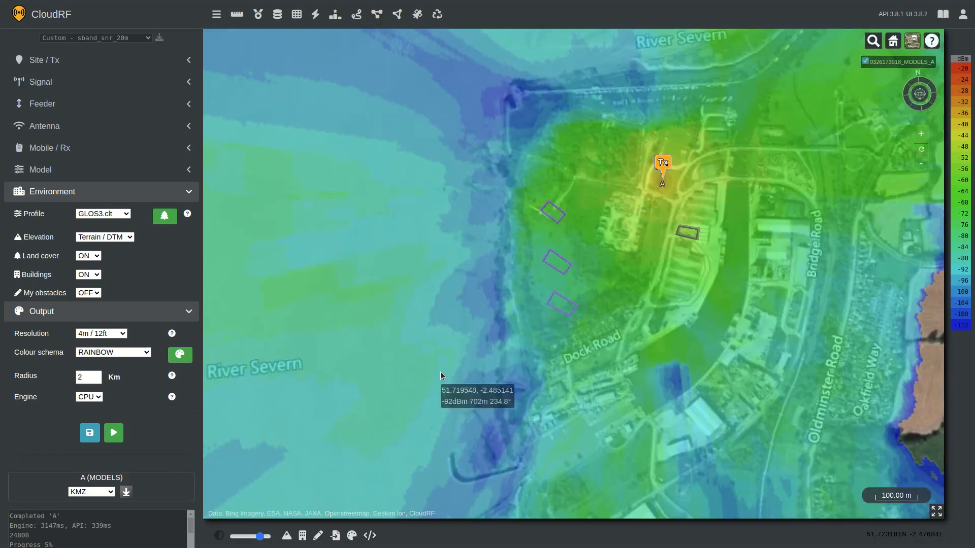
Rerun the coverage with My obstacles on and hide the earlier obstacle-free layer to inspect the coverage behind the metal obstacles
click(90, 313)
click(114, 432)
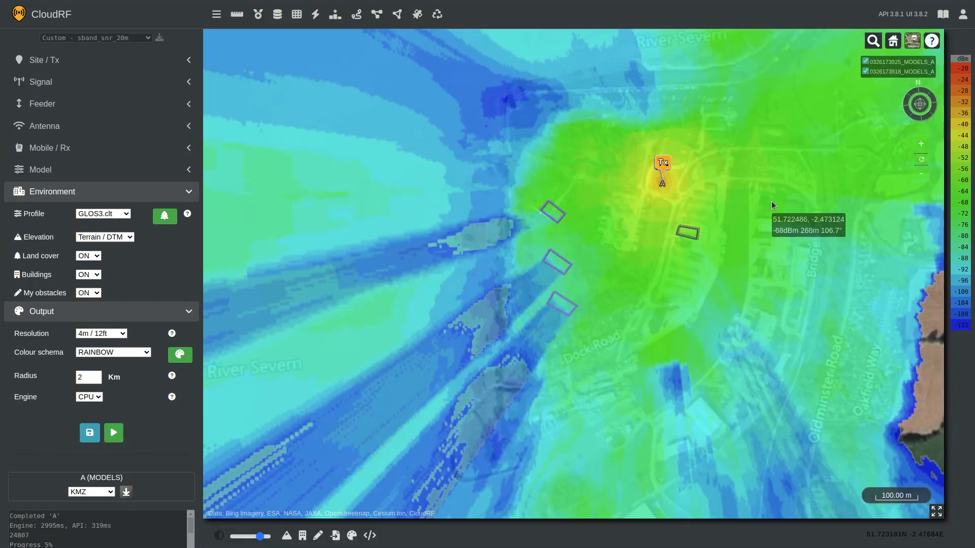
scroll(772, 201, down, 3)
drag(607, 311, 682, 261)
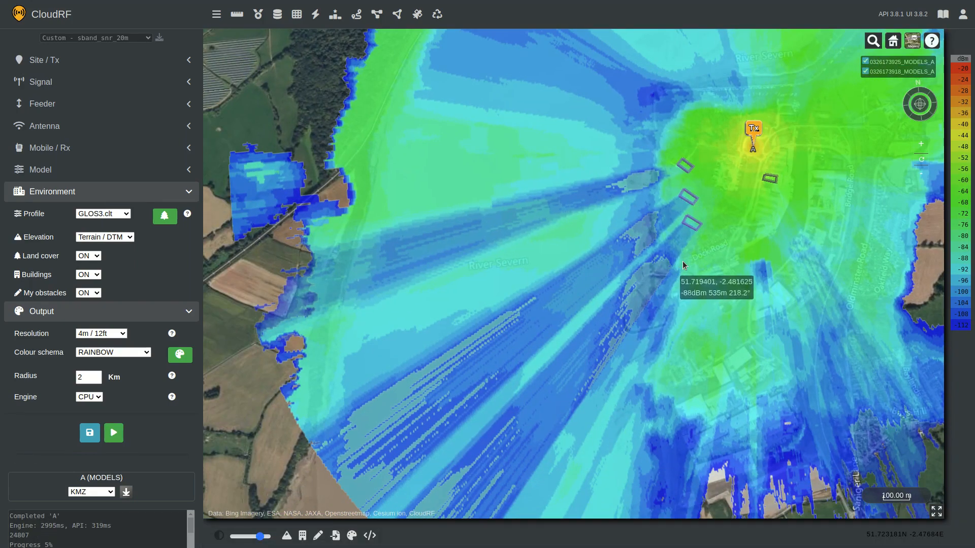
click(866, 71)
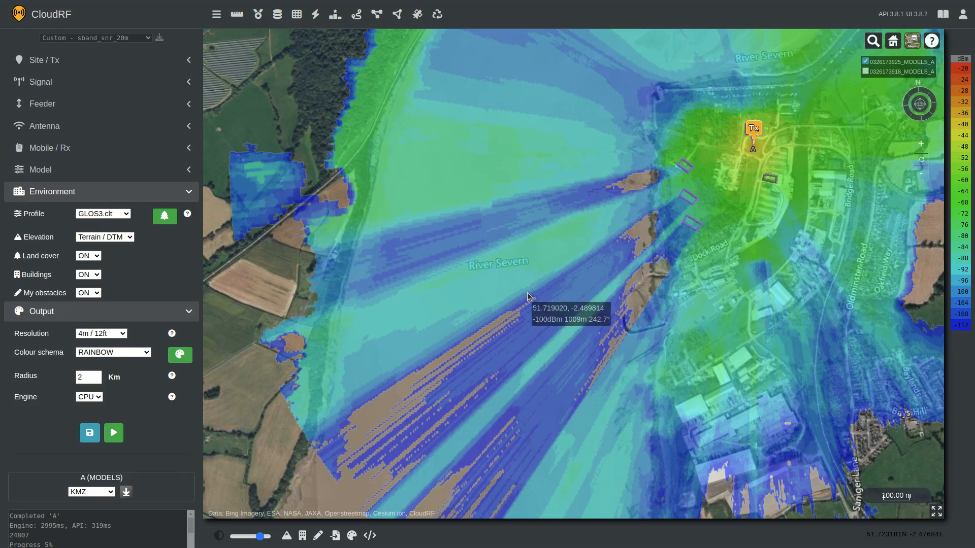
scroll(545, 280, up, 5)
drag(603, 192, 588, 232)
scroll(588, 232, down, 3)
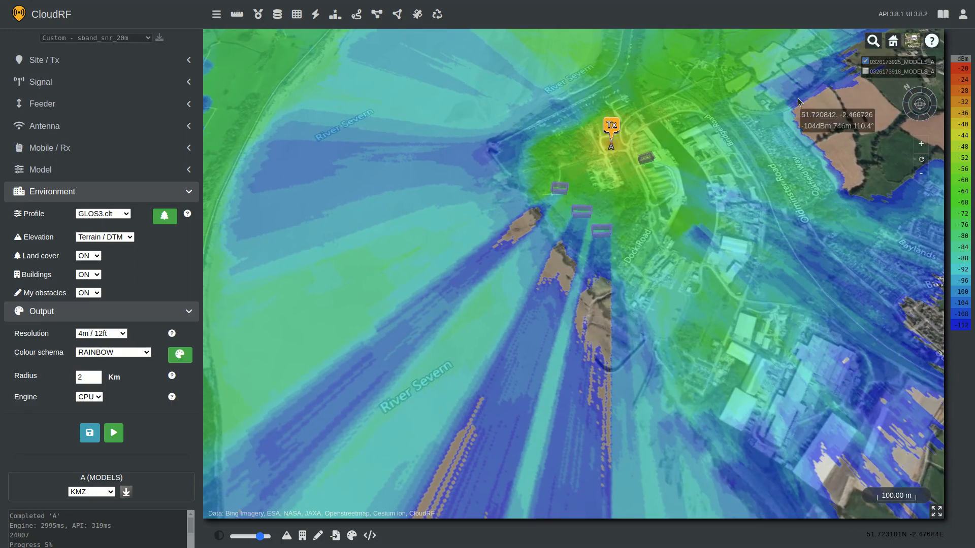